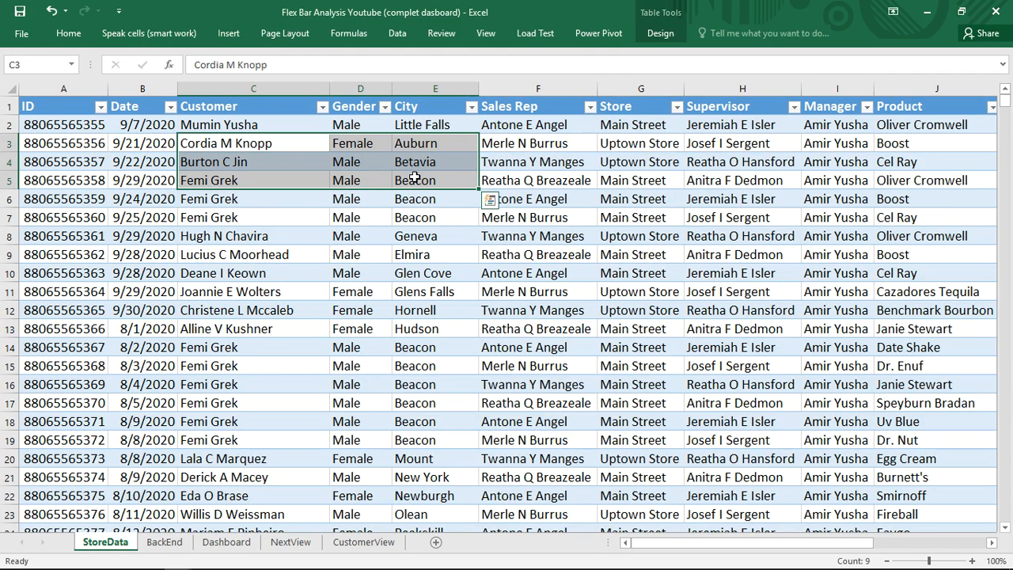
Have the selected Customer, Gender and City cells in C3:E5 read aloud by rows and stop the speech partway
left_click(184, 33)
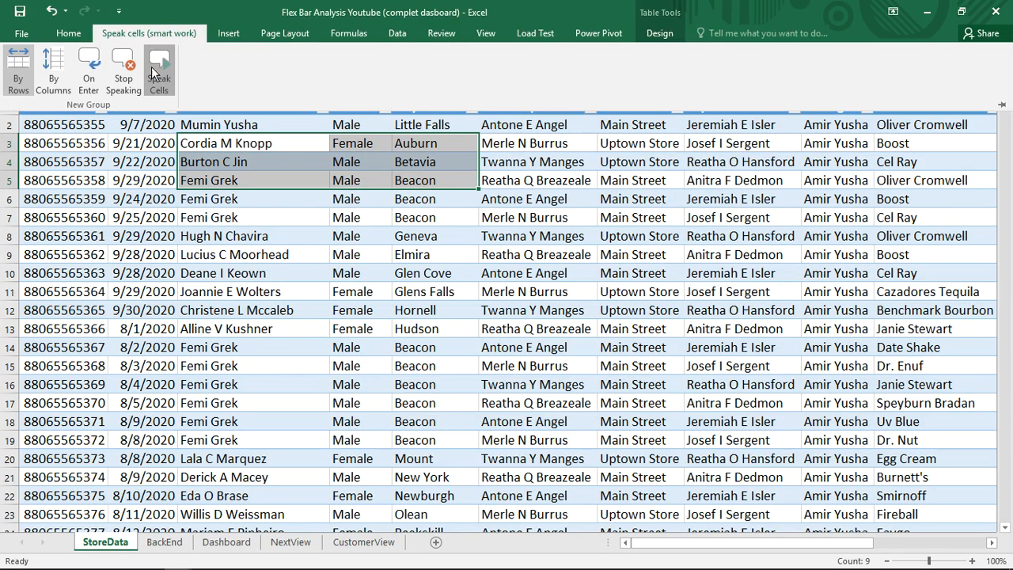
left_click(156, 71)
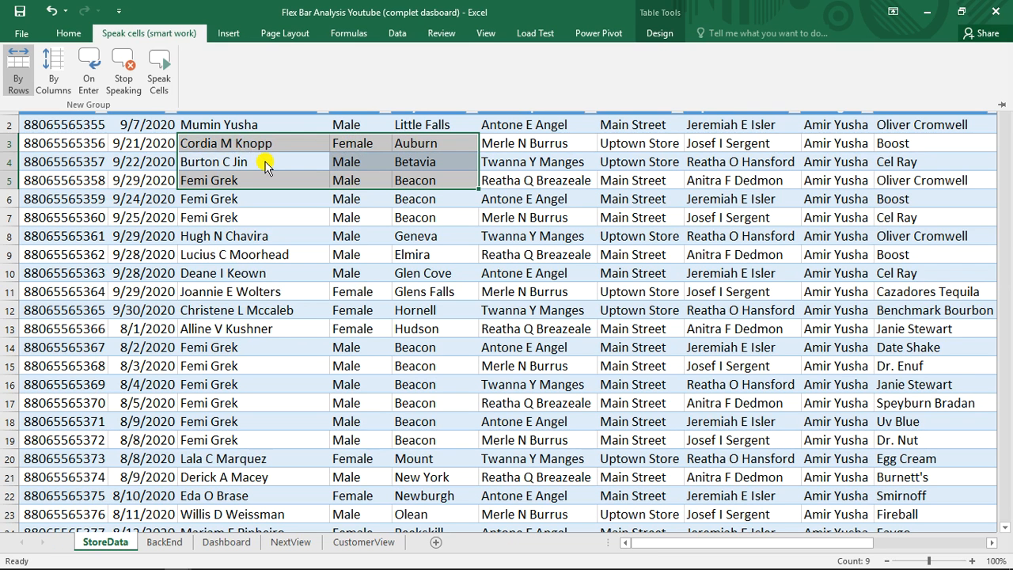
left_click(127, 71)
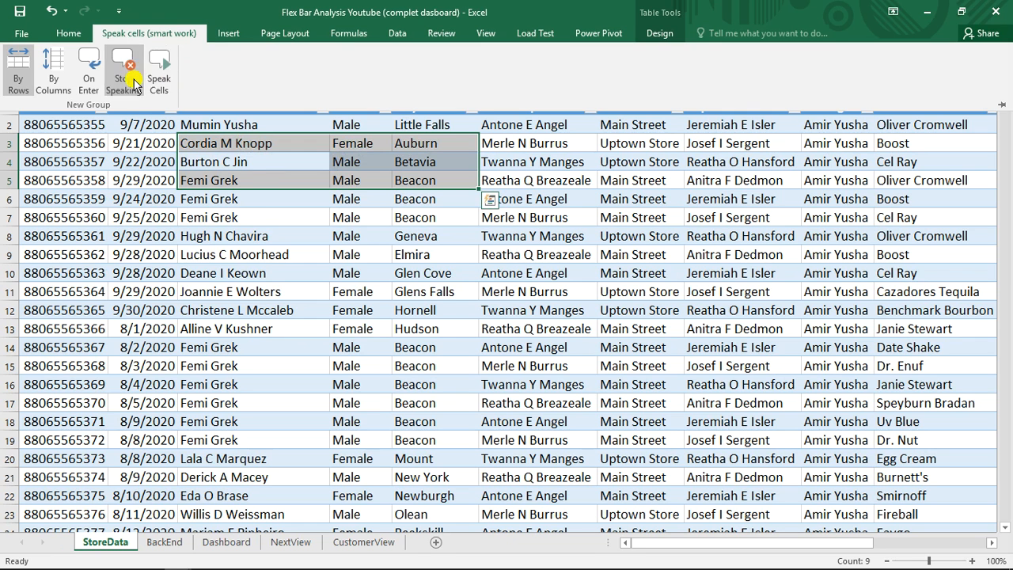
left_click(245, 182)
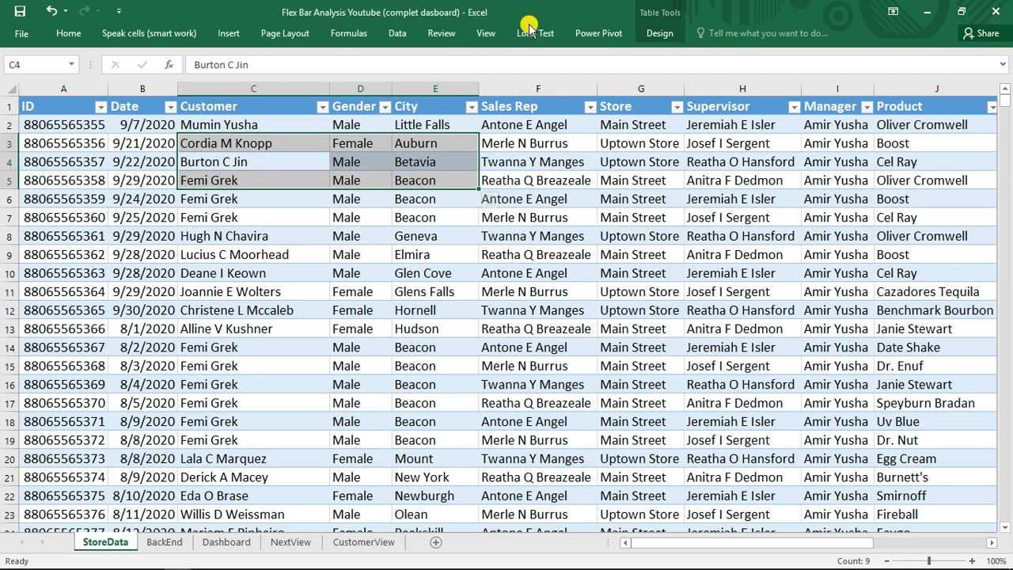
Show the Flex Bar Analysis and Generate Student ID workbooks side by side, with cell D2 of StoreData selected
left_click(486, 32)
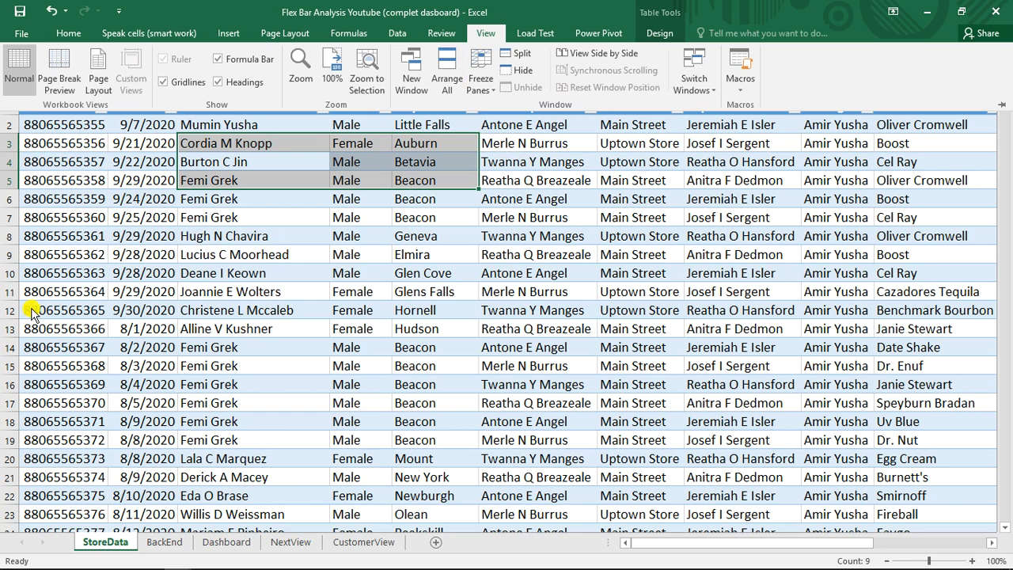
left_click(65, 328)
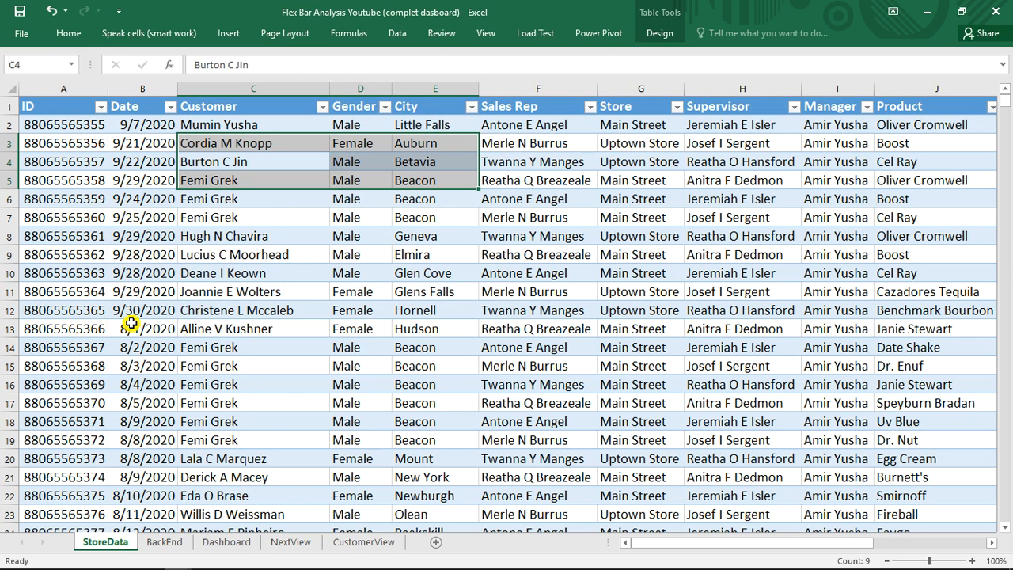
left_click(360, 126)
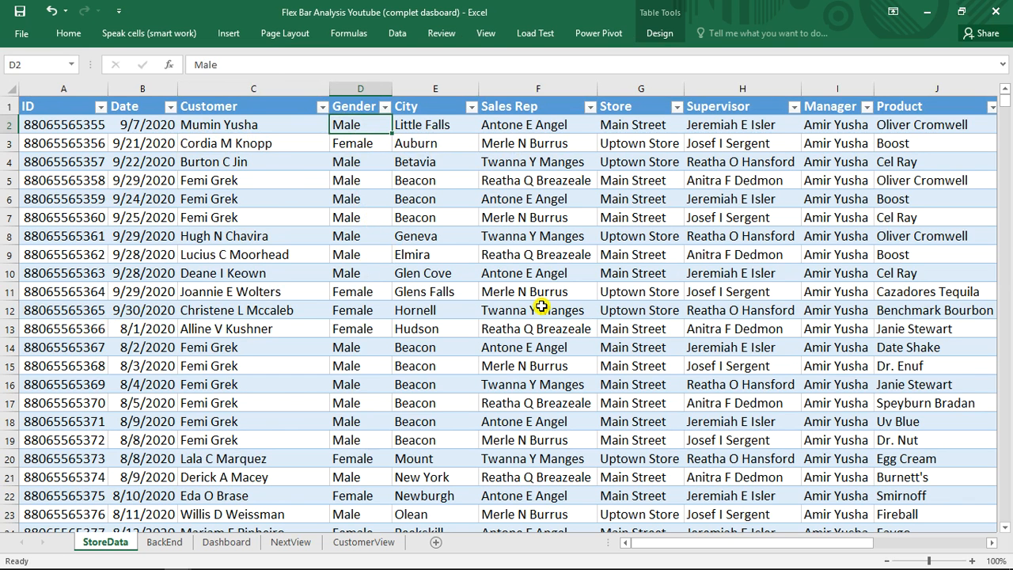
left_click(486, 33)
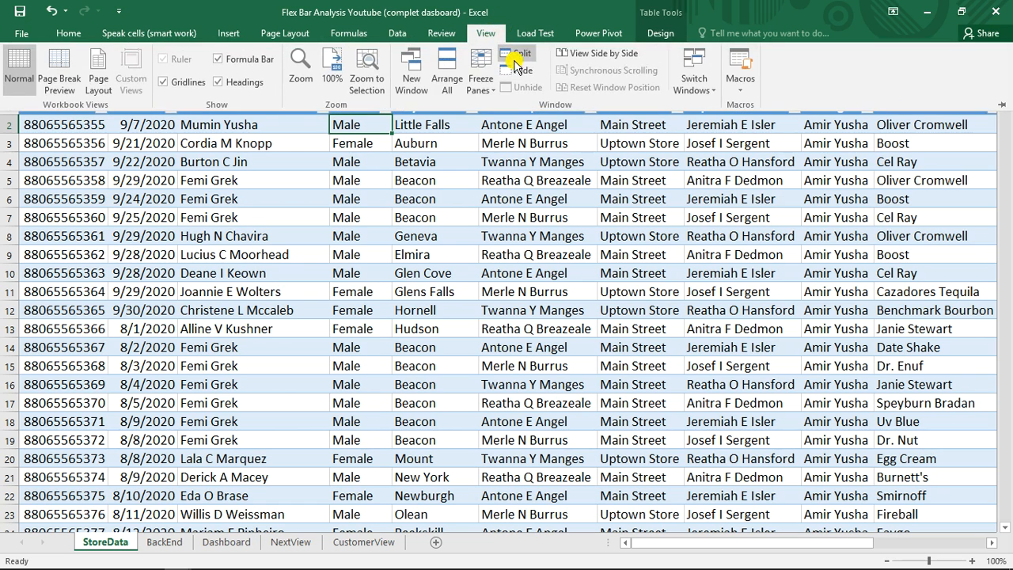
left_click(570, 55)
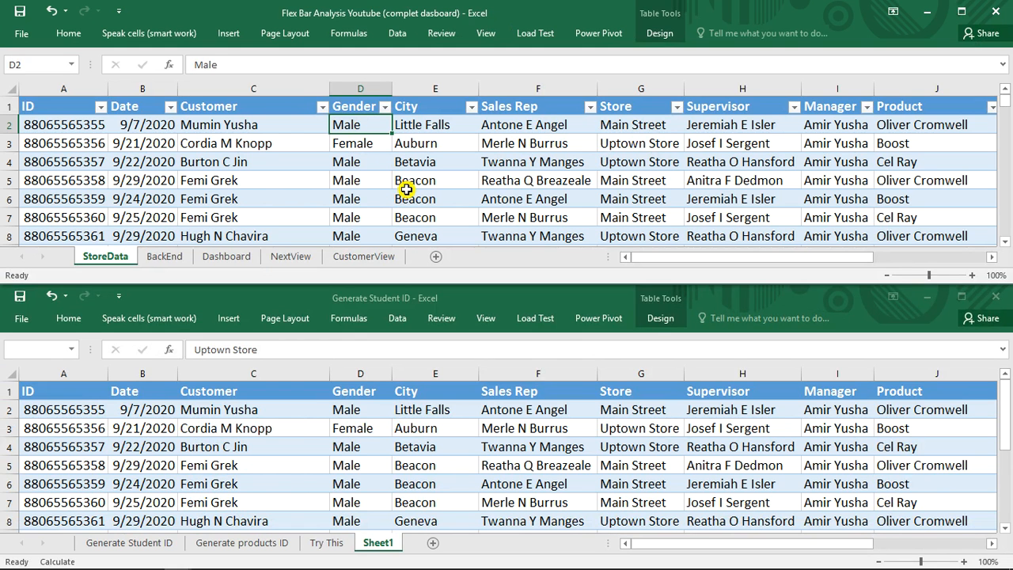
Compare the StoreData records with those on Sheet1 of the Generate Student ID workbook
left_click(138, 443)
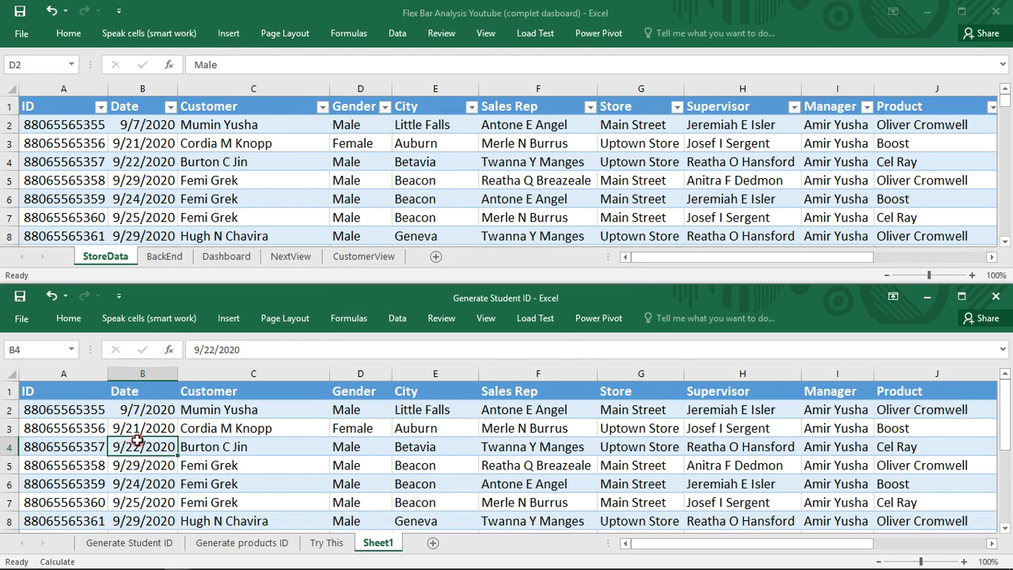
scroll(201, 463, "down", 13)
scroll(201, 464, "up", 13)
left_click_drag(233, 127, 568, 190)
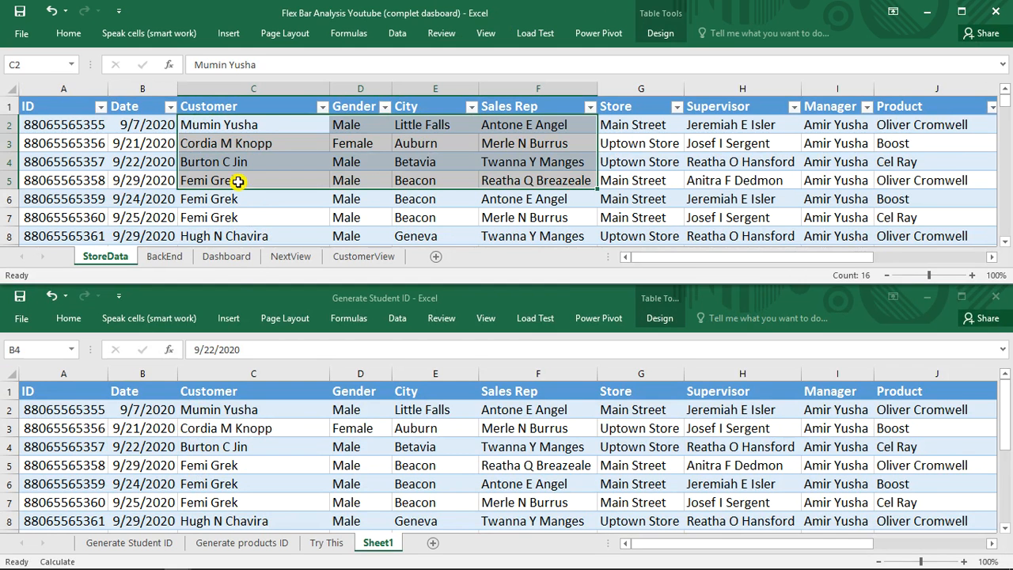
left_click(268, 129)
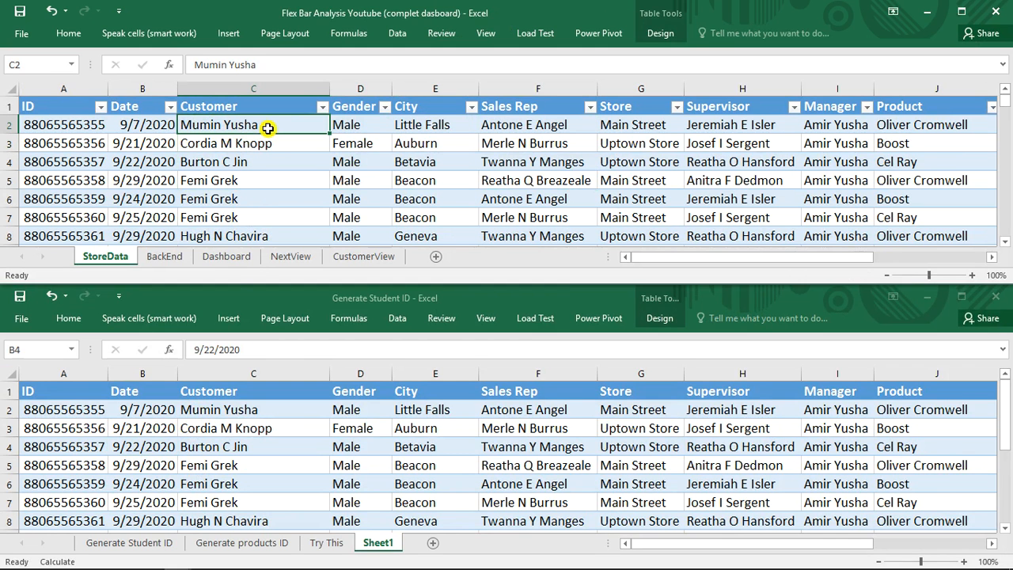
On Sheet1 of the Generate Student ID workbook, enter jhgj in Gender cell D2 and ghjgh in D5
left_click(354, 413)
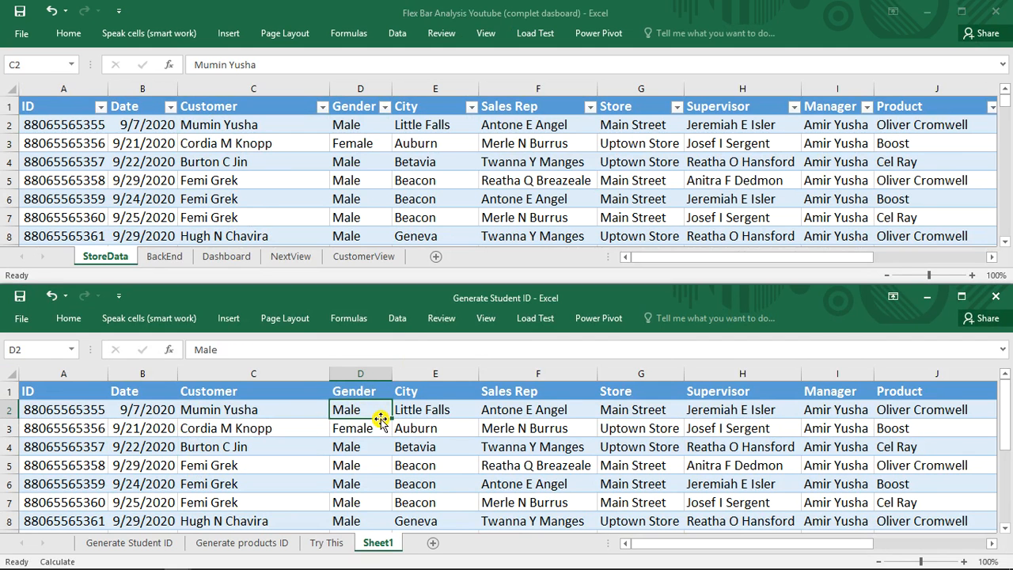
type("jhgj")
left_click(346, 464)
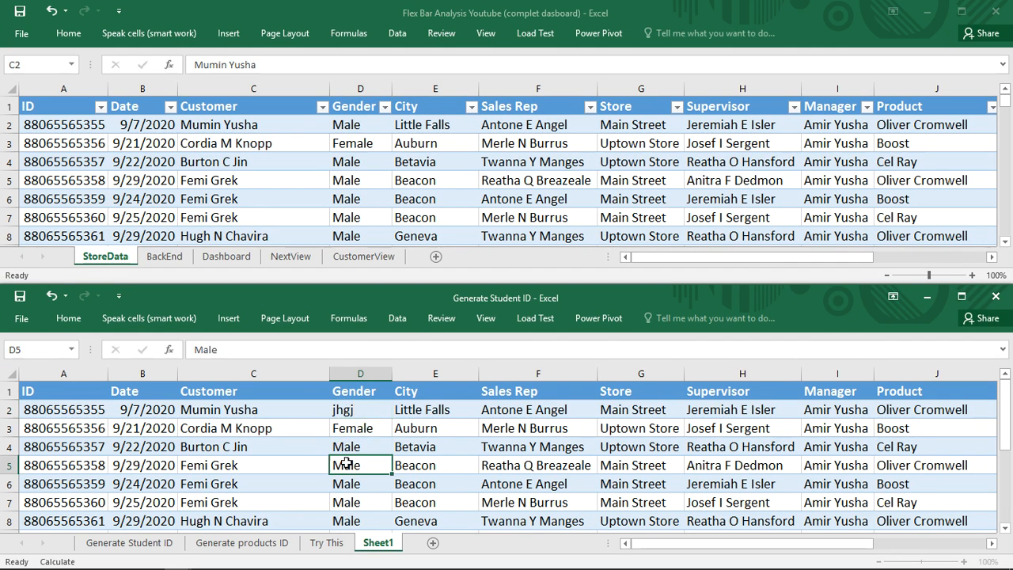
type("ghjgh")
left_click(375, 428)
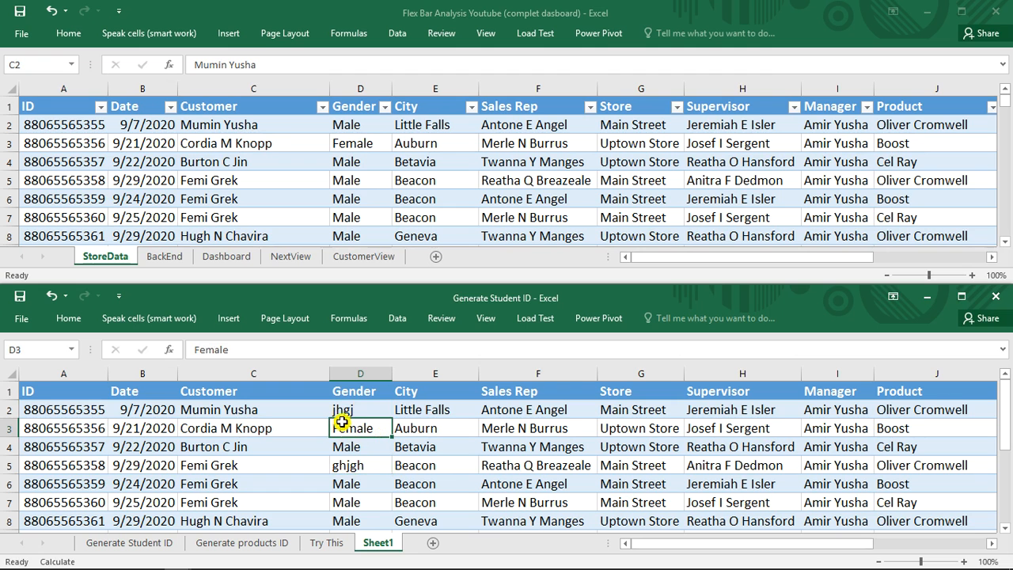
Have the range C2:G5 on StoreData read aloud by rows to check it against the other workbook
left_click(219, 126)
left_click_drag(330, 135, 678, 182)
left_click(151, 38)
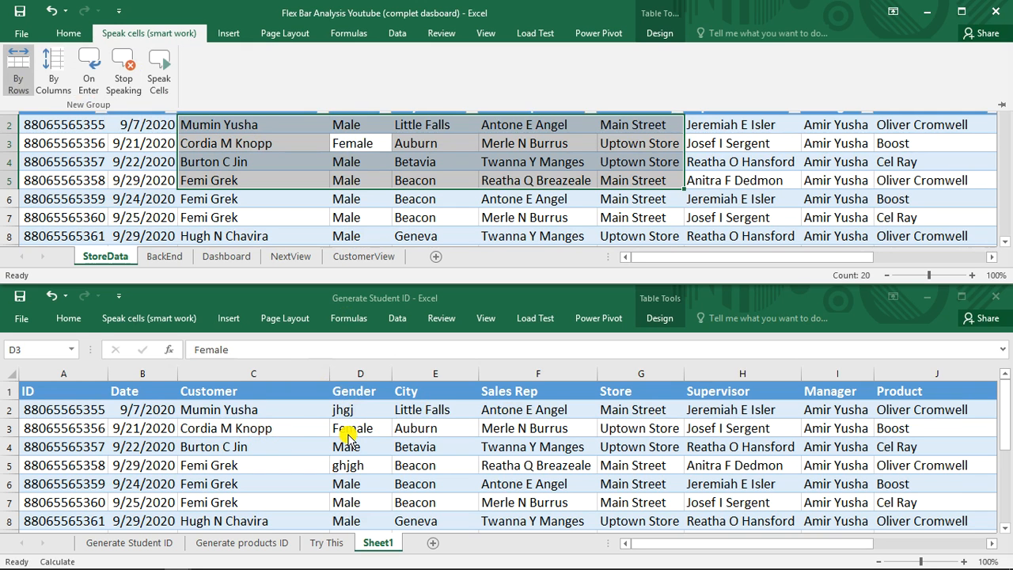
left_click(348, 146)
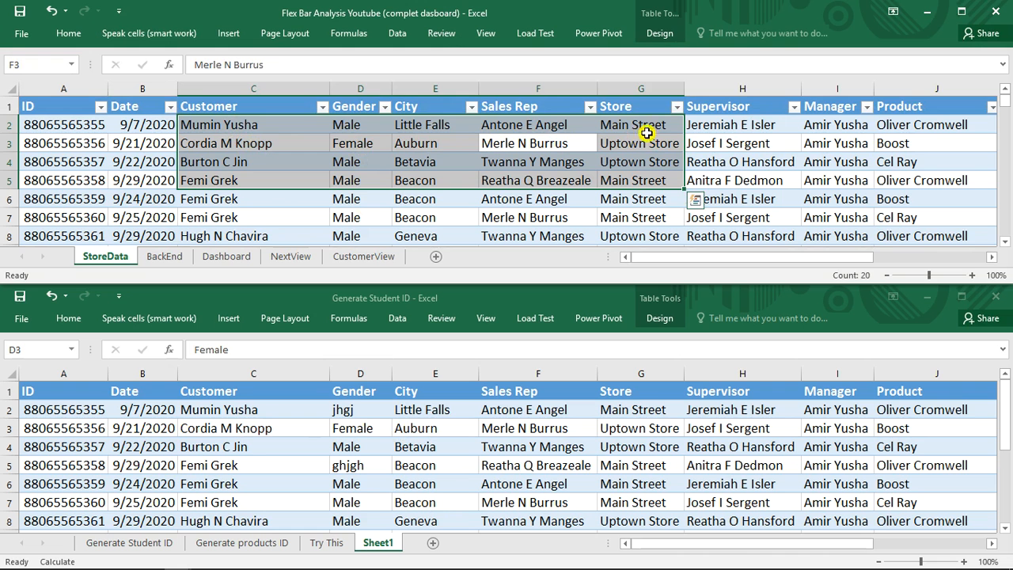
Check the range C2:G7 on Sheet1 of the Generate Student ID workbook, including Gender cell D4 and City cell E4
left_click(207, 410)
left_click_drag(208, 410, 635, 507)
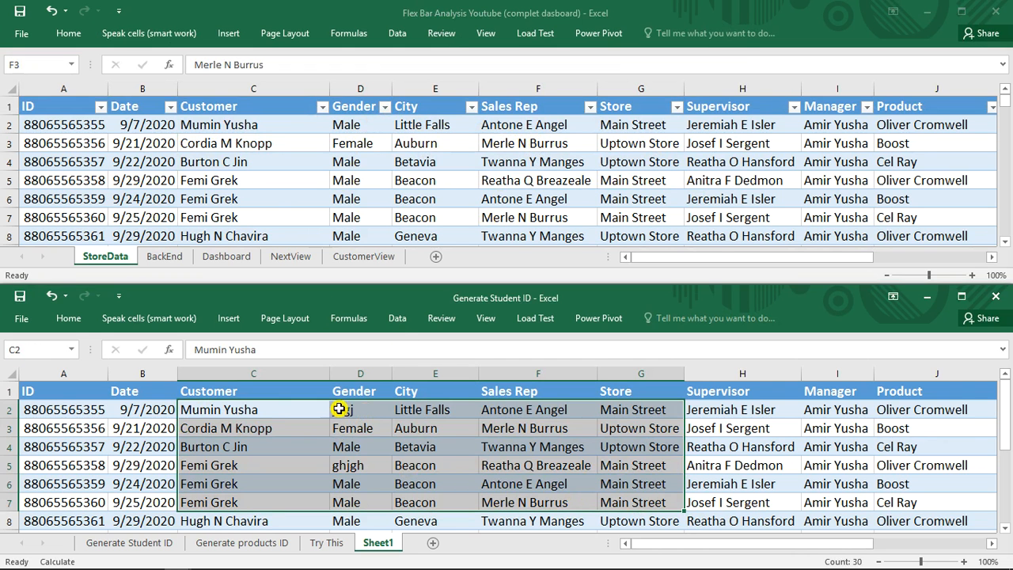
left_click(357, 448)
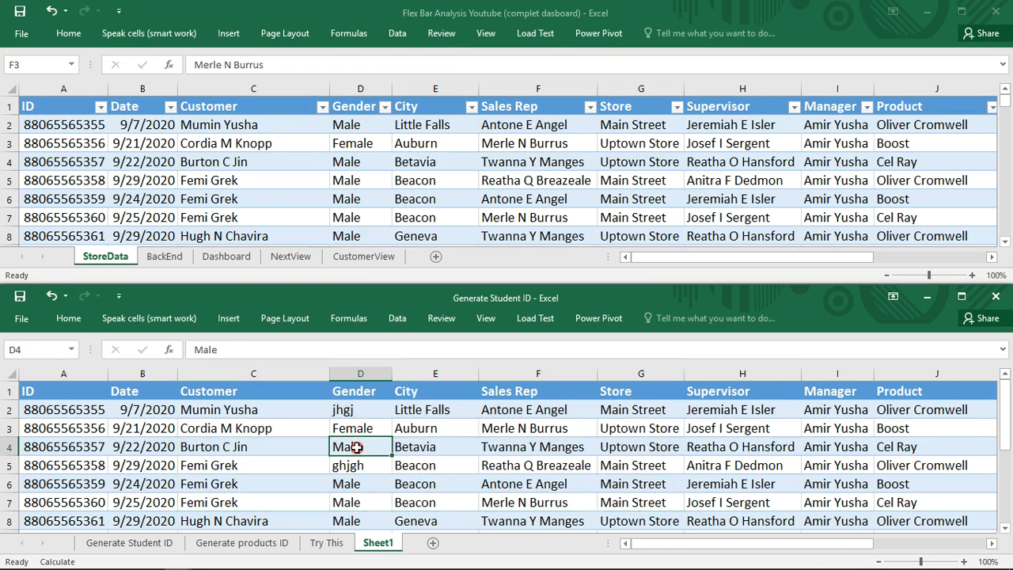
left_click(421, 449)
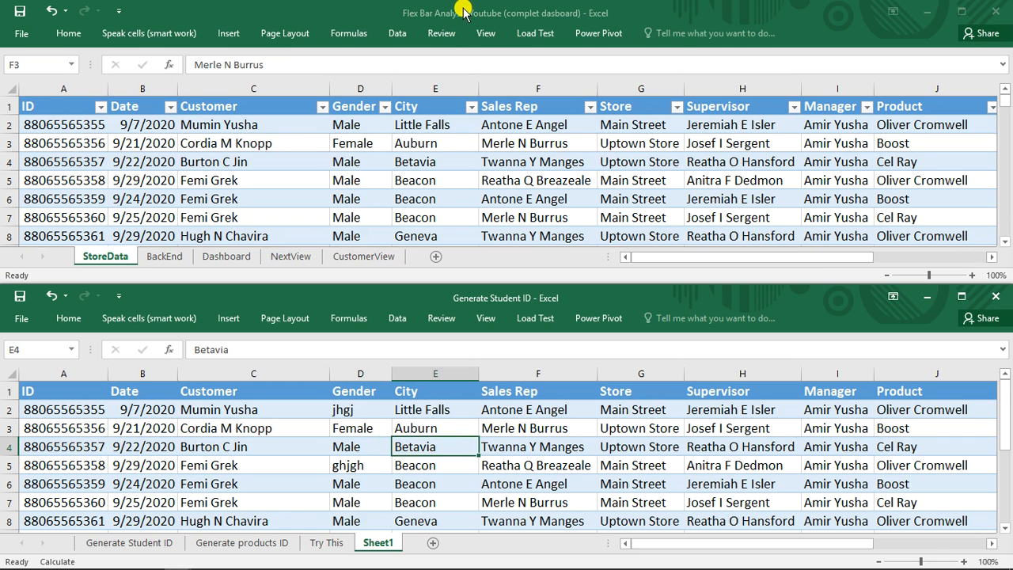
Turn off the side-by-side view so that the StoreData workbook fills the screen
left_click(484, 40)
left_click(484, 35)
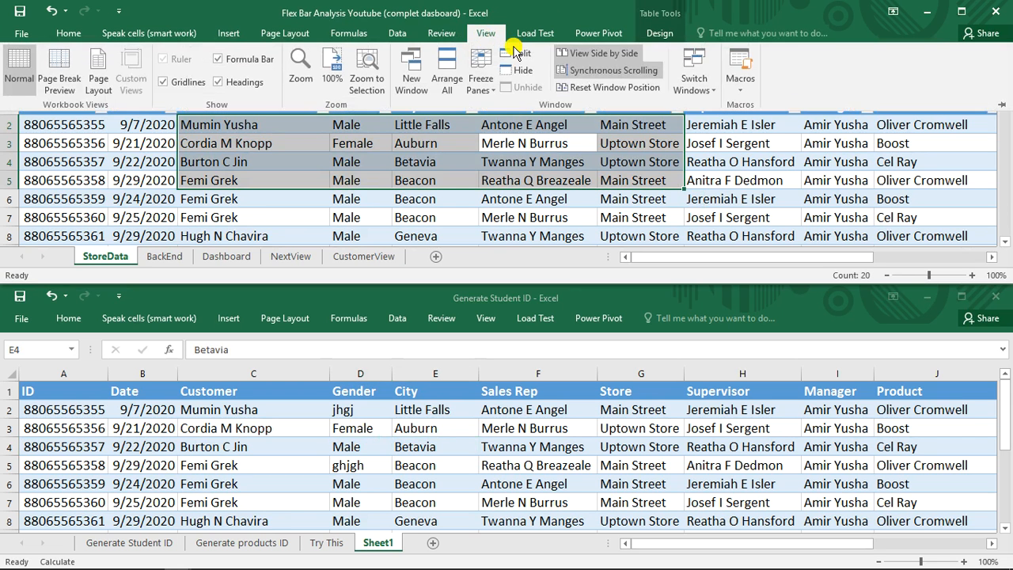
left_click(590, 59)
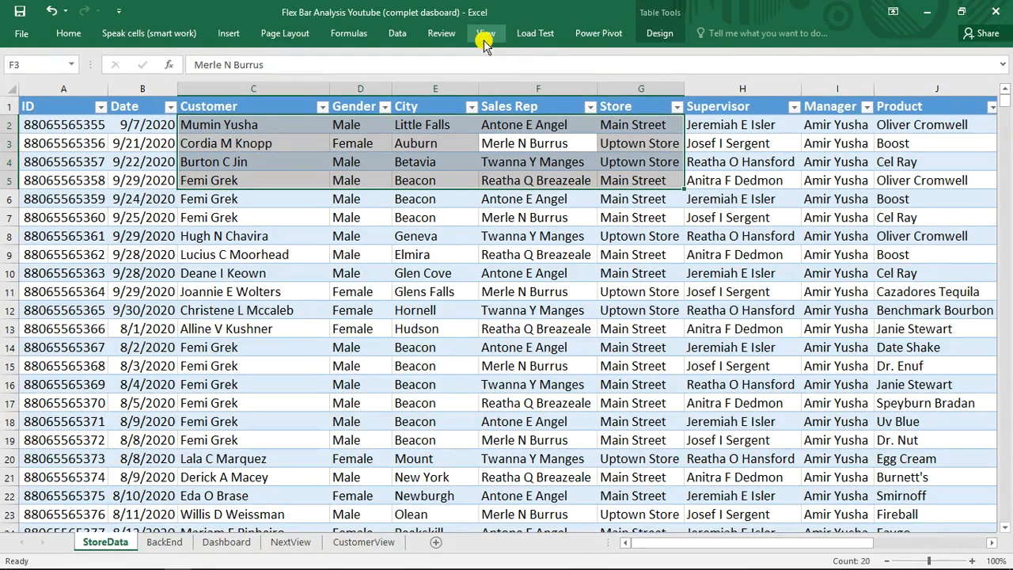
Split the StoreData window horizontally above row 14, using cell A14 as the split position
left_click(63, 346)
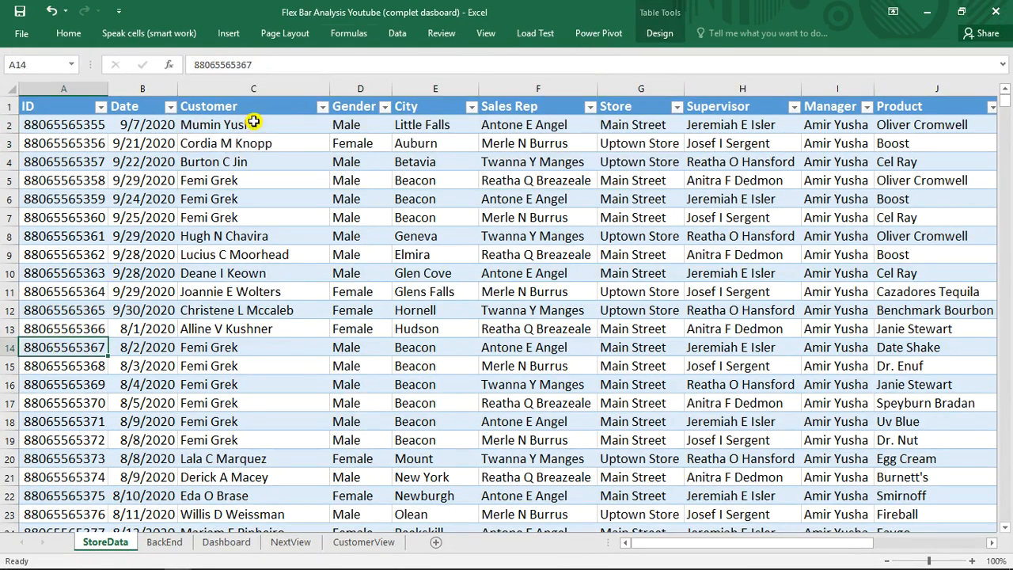
left_click(483, 32)
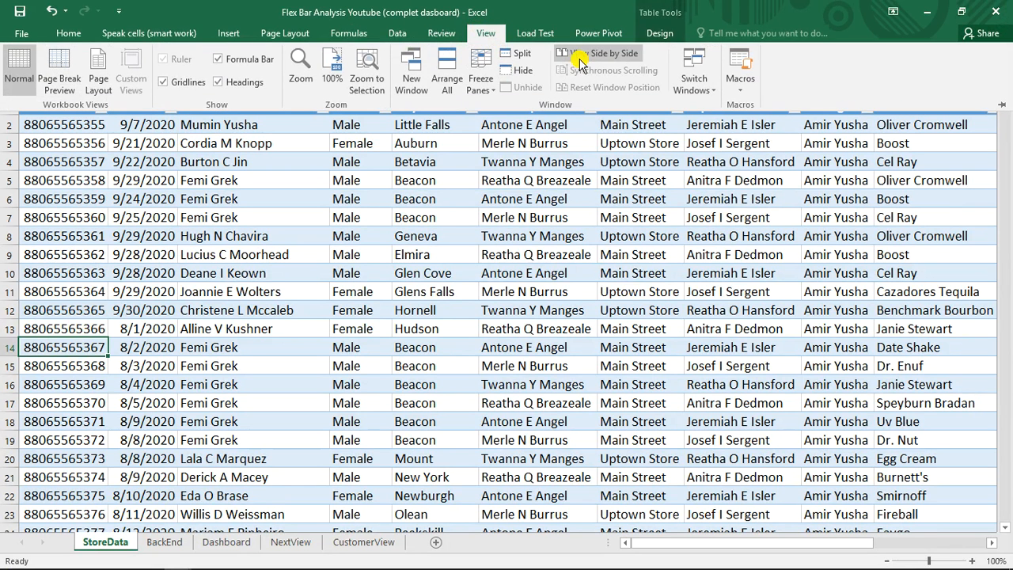
left_click(524, 58)
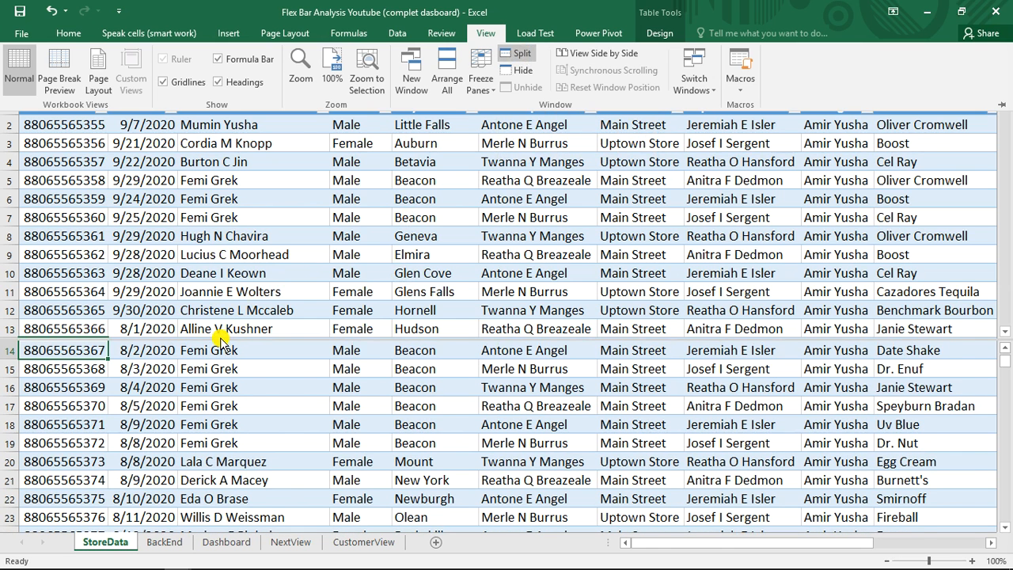
Examine the StoreData records in the lower and upper panes independently, returning both panes to the header row
scroll(259, 425, "down", 7)
scroll(259, 425, "down", 4)
scroll(282, 448, "up", 15)
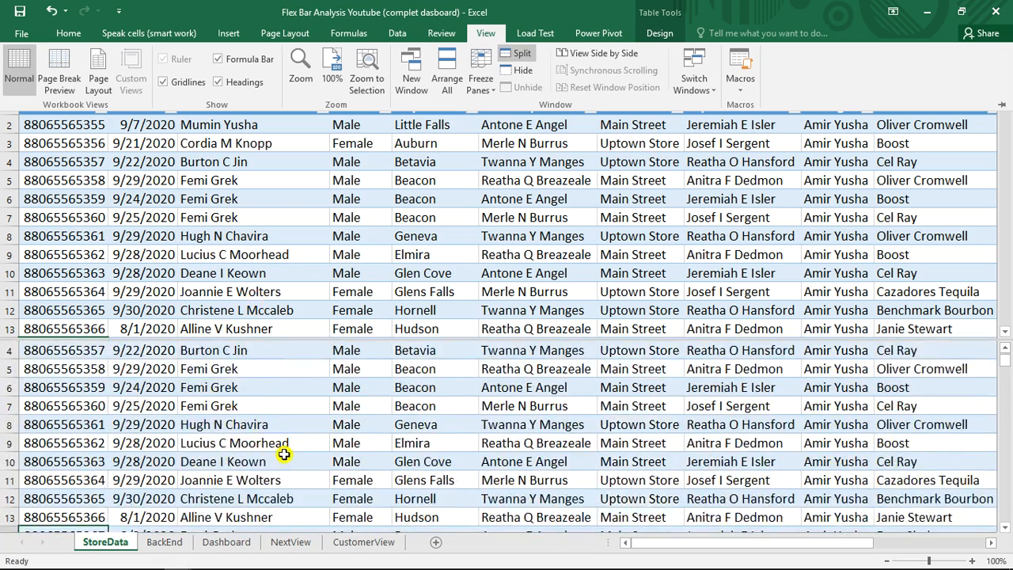
scroll(287, 441, "up", 1)
left_click(242, 158)
scroll(252, 158, "down", 7)
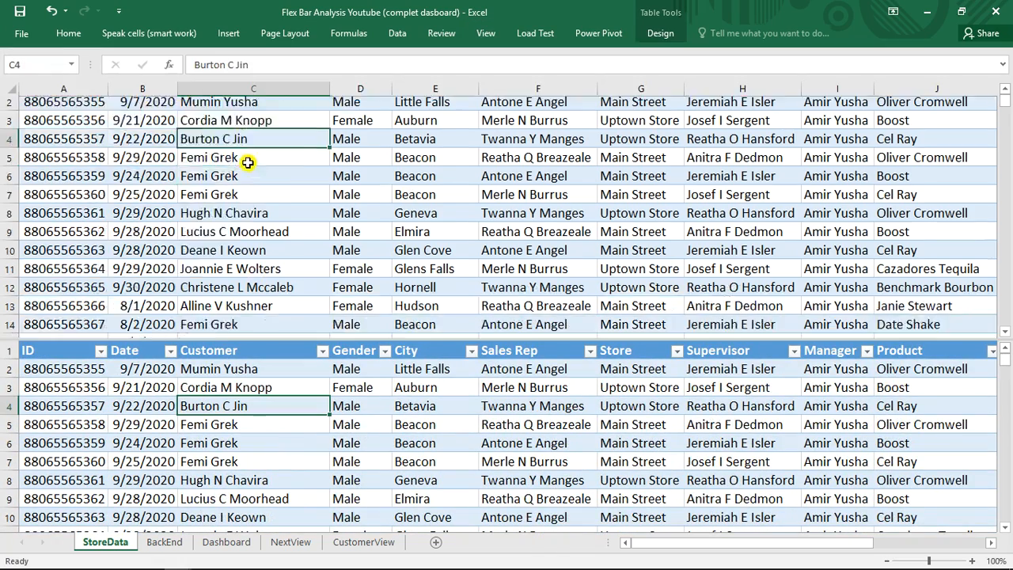
scroll(247, 167, "down", 13)
scroll(250, 171, "up", 20)
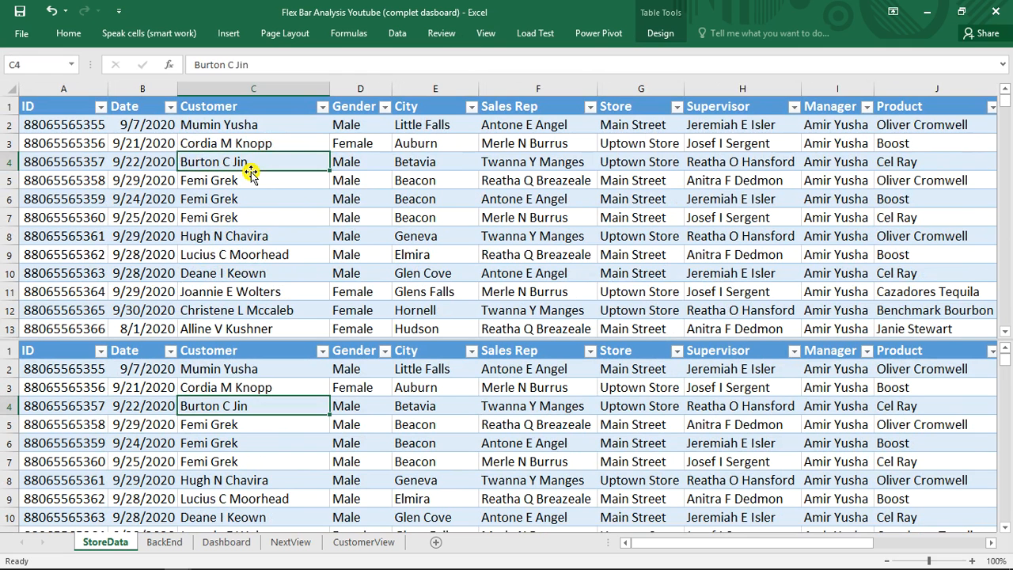
Select the range C3:F5 to compare its display in both panes and show the records from row 21 in the lower pane
left_click(202, 125)
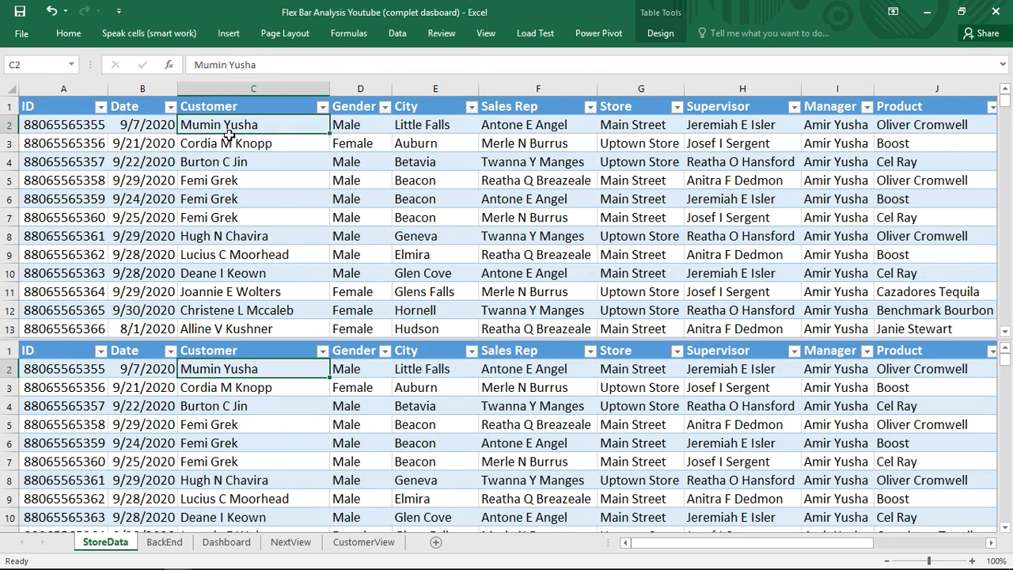
left_click_drag(229, 135, 321, 183)
left_click(228, 387)
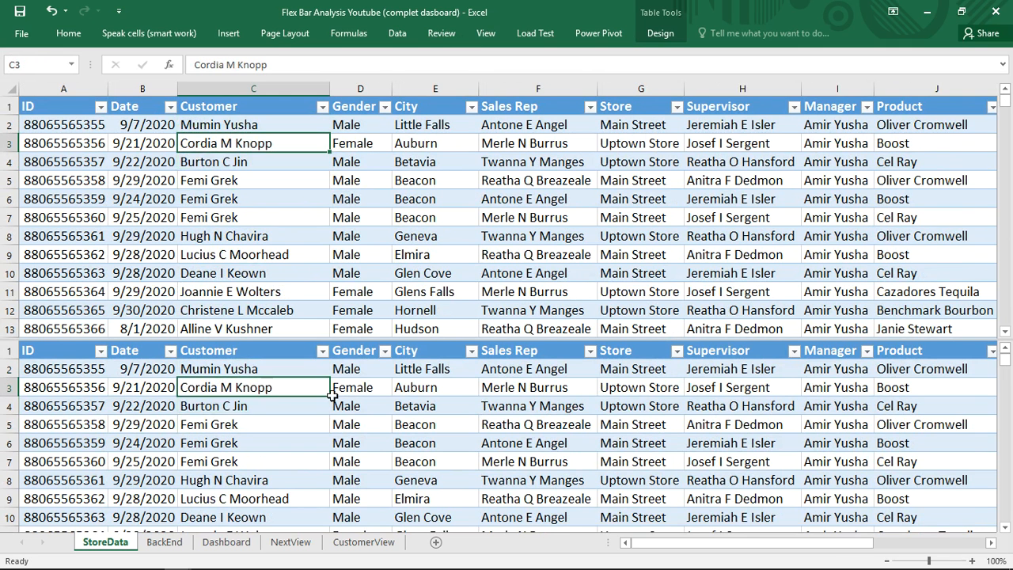
left_click_drag(329, 393, 490, 420)
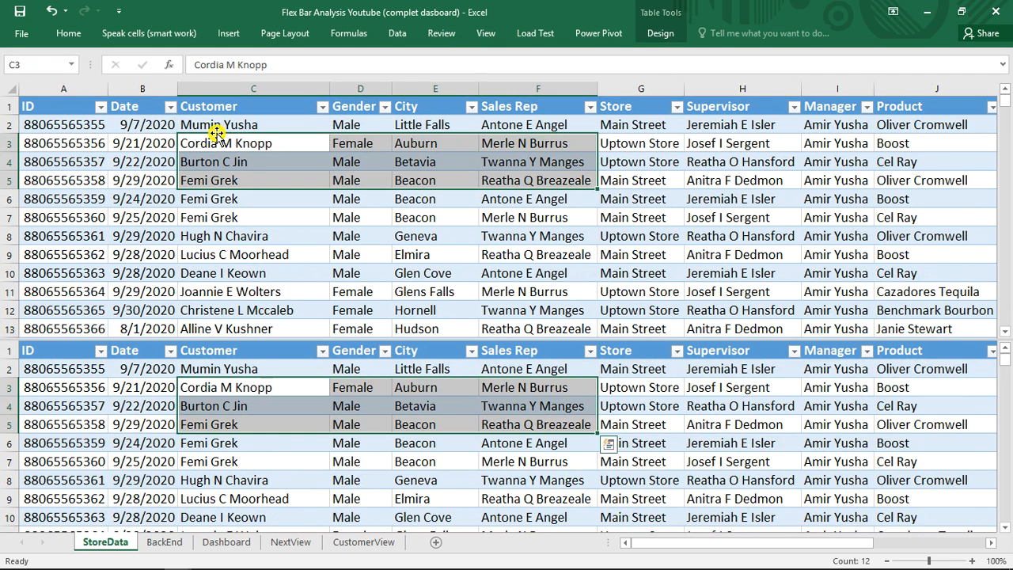
scroll(288, 253, "down", 7)
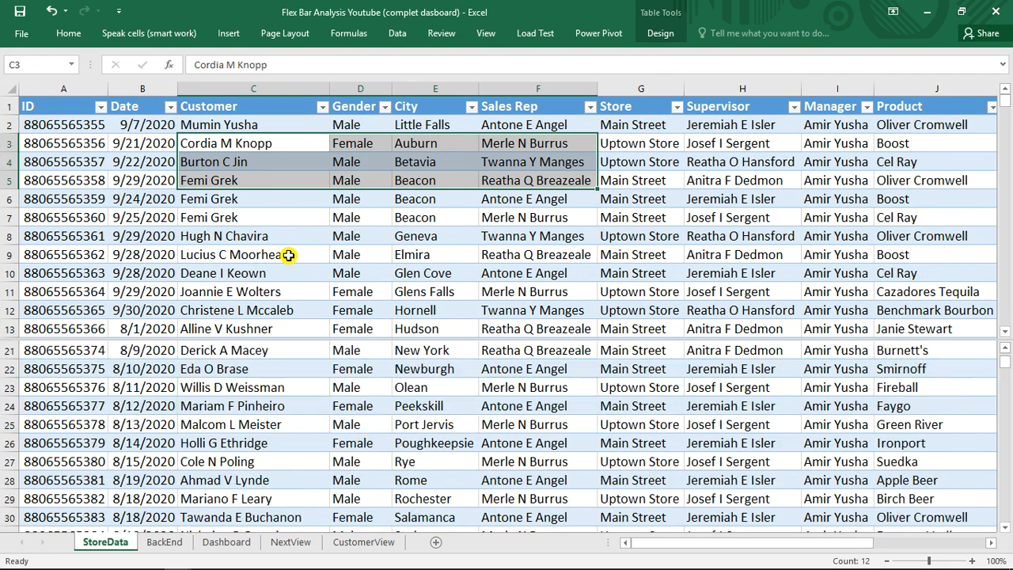
Have the Customer and Gender cells in C2:D12 read aloud by columns and stop the speech partway
left_click(209, 127)
left_click_drag(210, 126, 551, 190)
left_click_drag(222, 127, 369, 317)
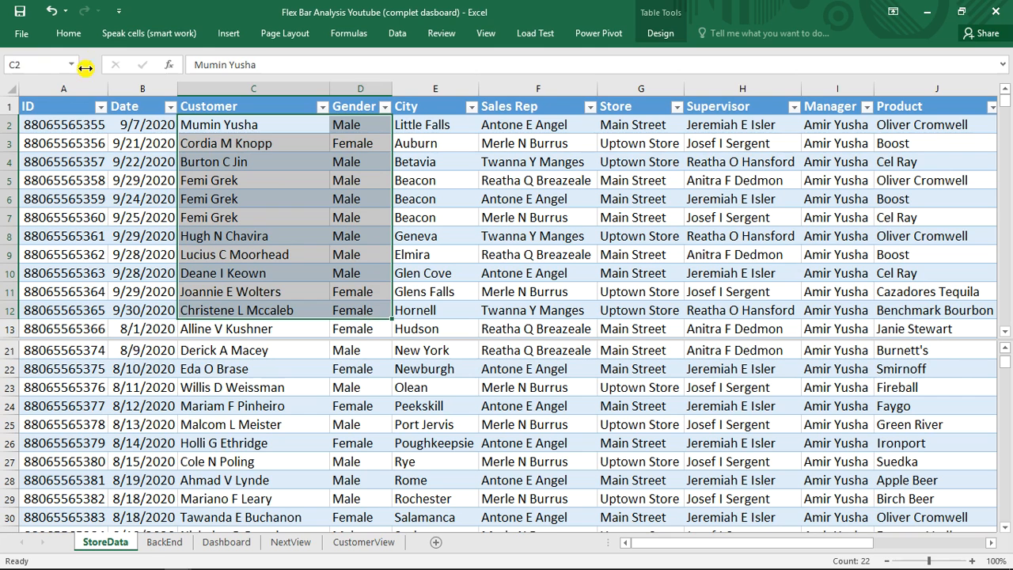
left_click(124, 33)
left_click(57, 78)
left_click(163, 68)
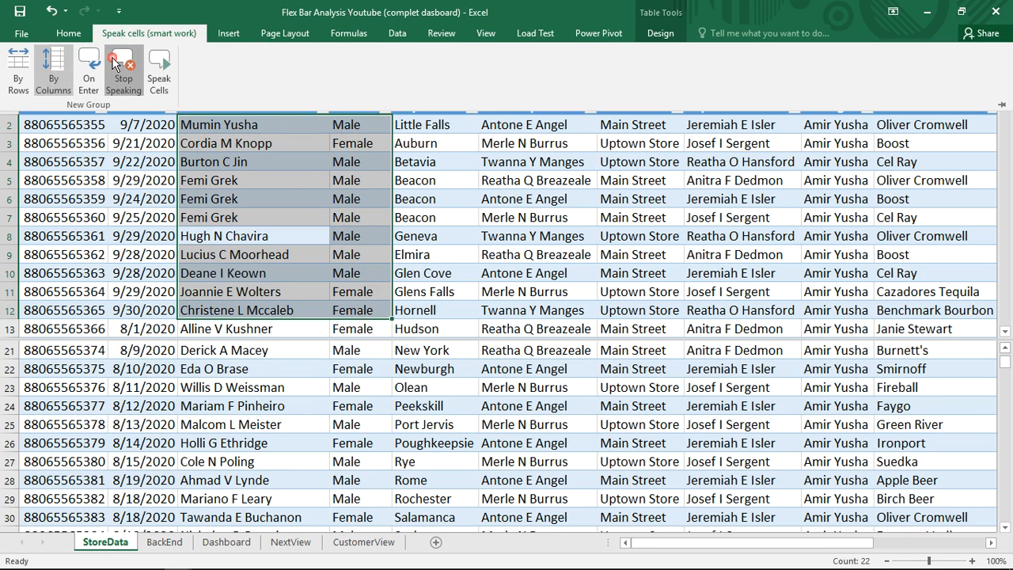
left_click(236, 255)
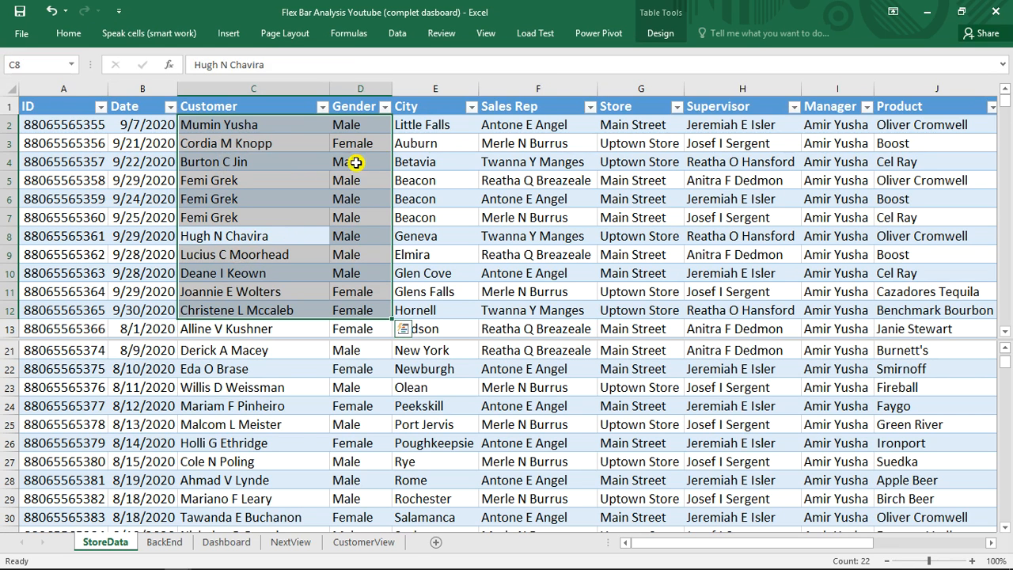
Add a new worksheet after StoreData and turn on speaking cells on Enter
left_click(436, 543)
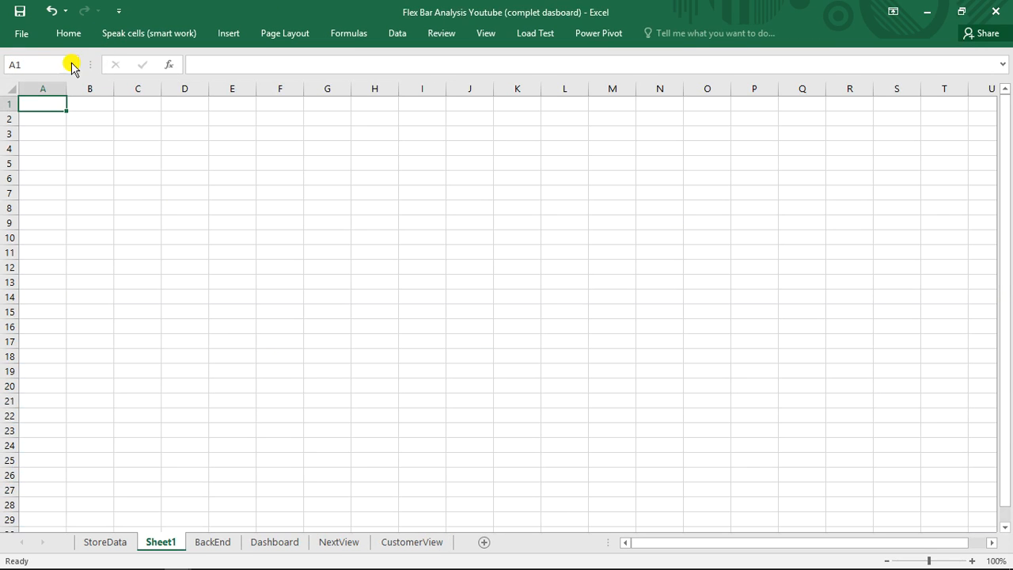
left_click_drag(41, 104, 403, 226)
left_click(238, 199)
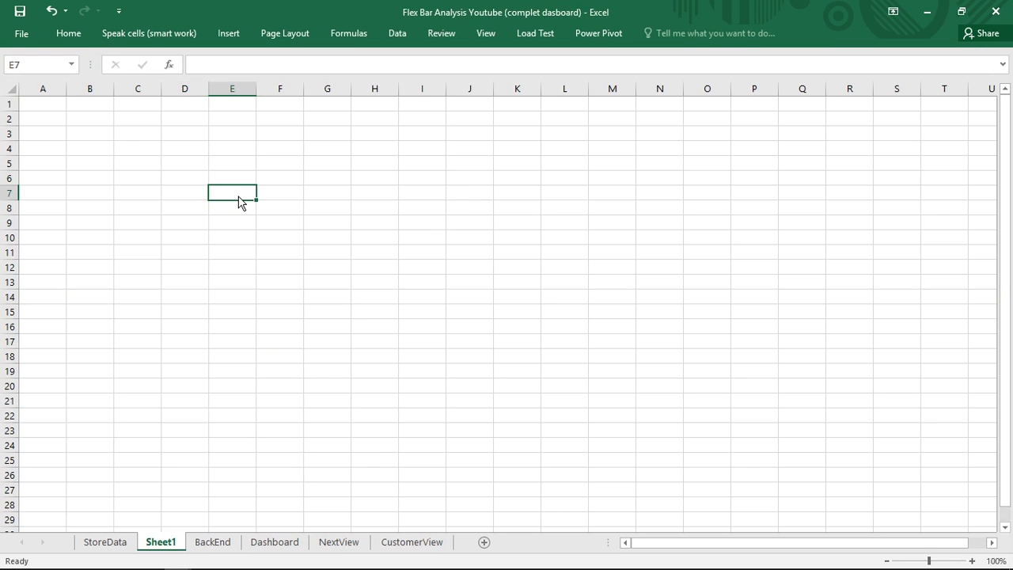
left_click(131, 38)
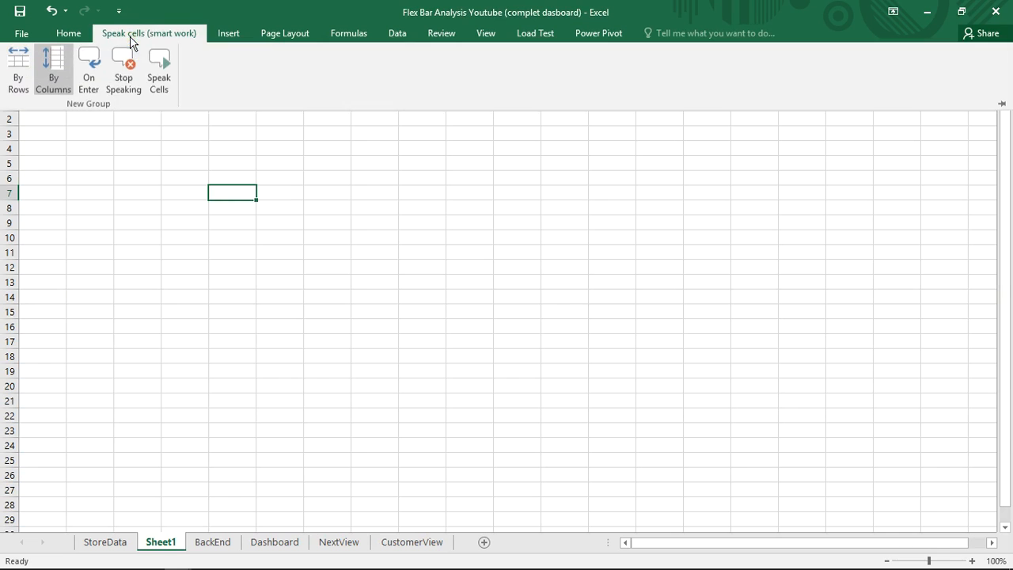
left_click(90, 76)
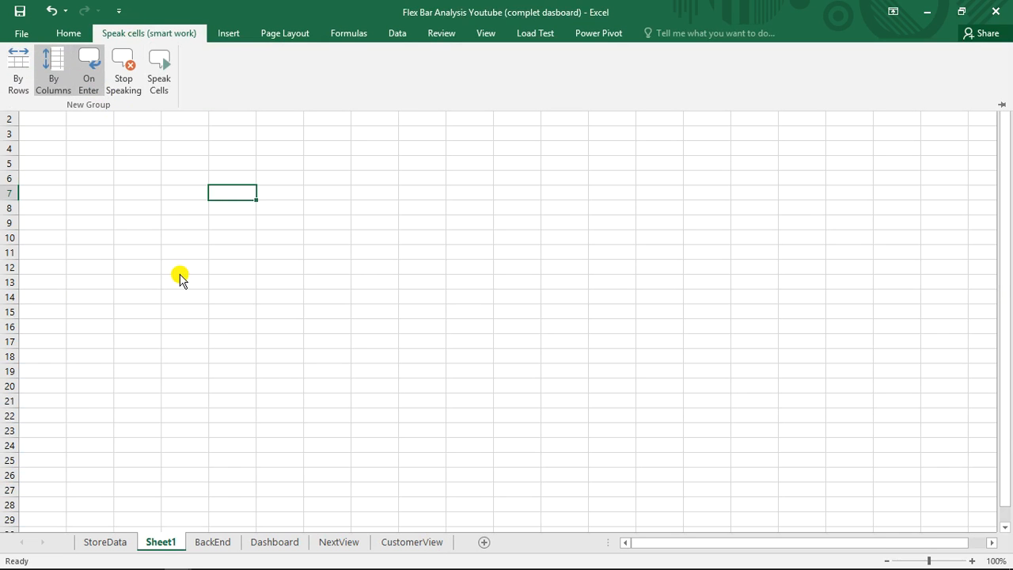
Enter "end of the game", "that is it" and "can you hear that" in cells D3 to D5 to have each entry spoken
left_click(178, 132)
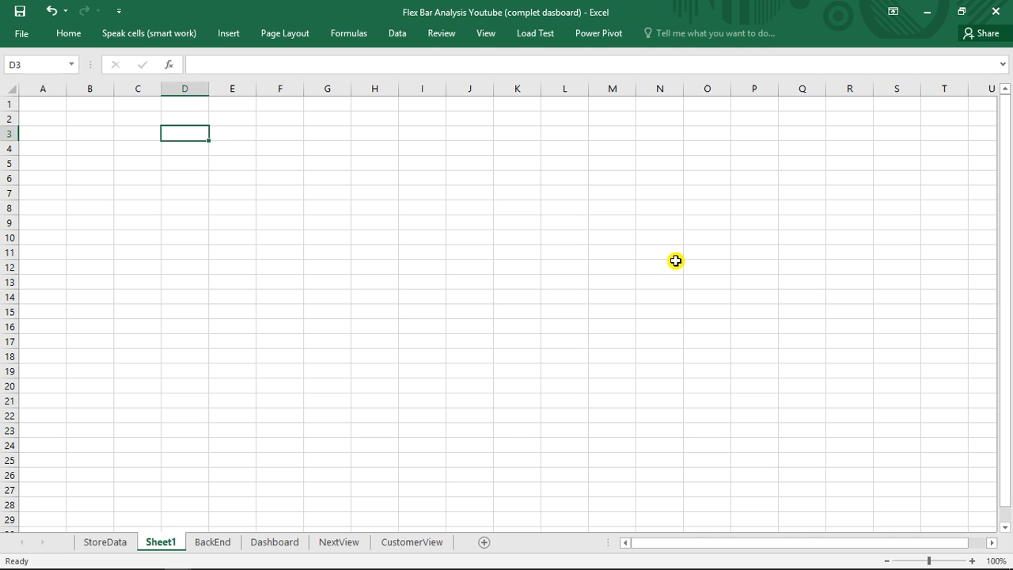
type("en")
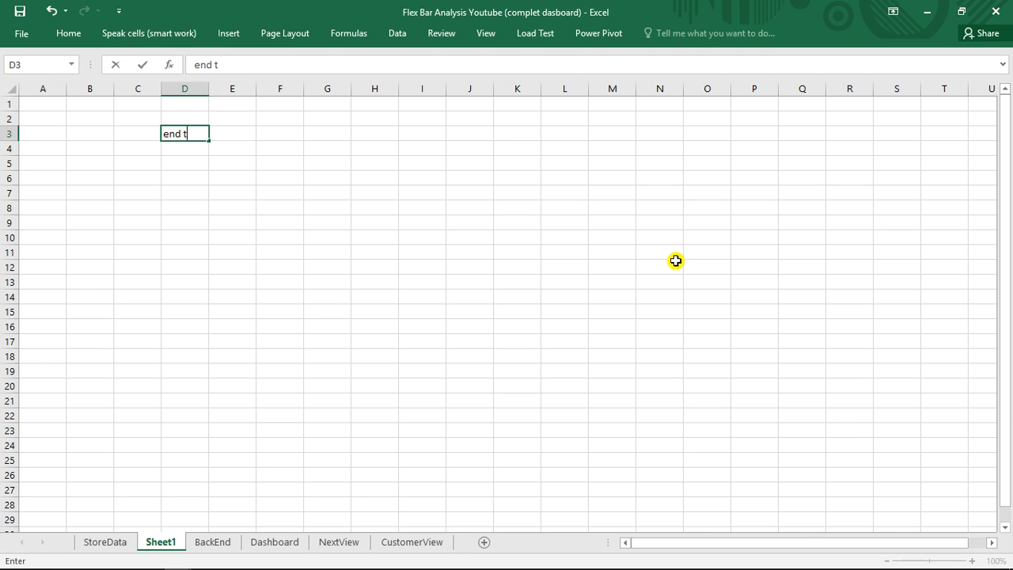
type("d of the game")
key("Return")
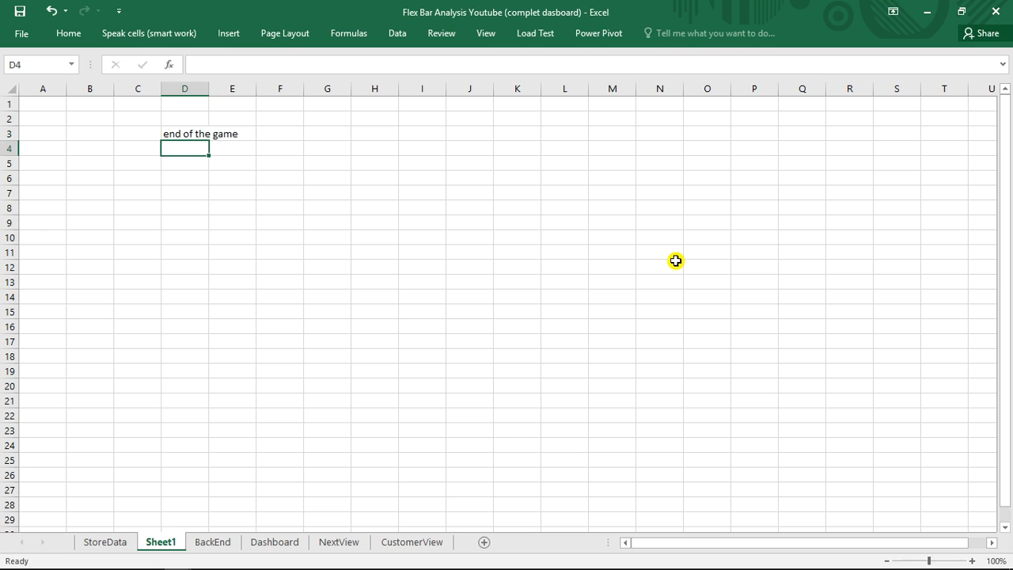
type("tha")
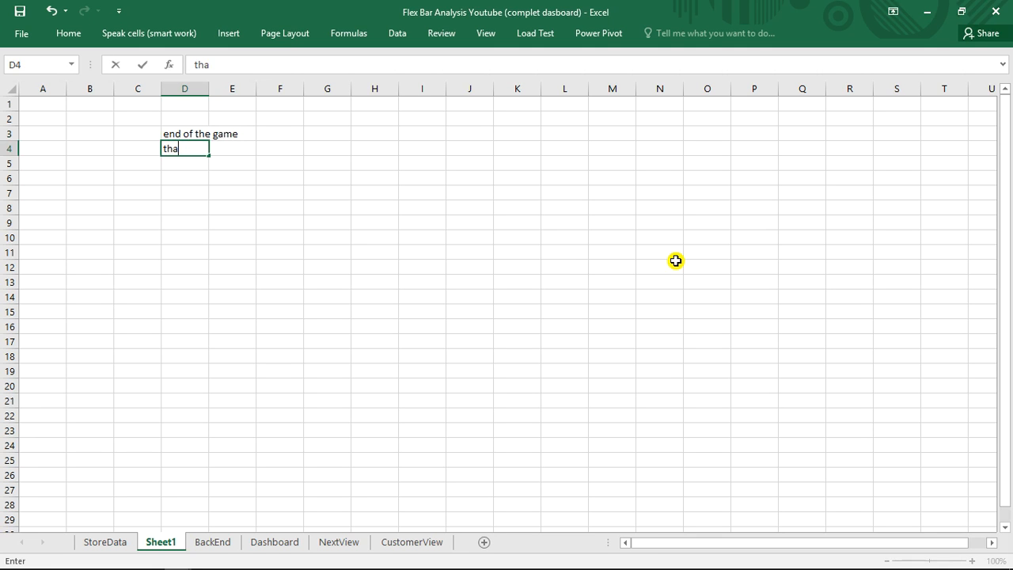
type("t is it")
key("Return")
type("can")
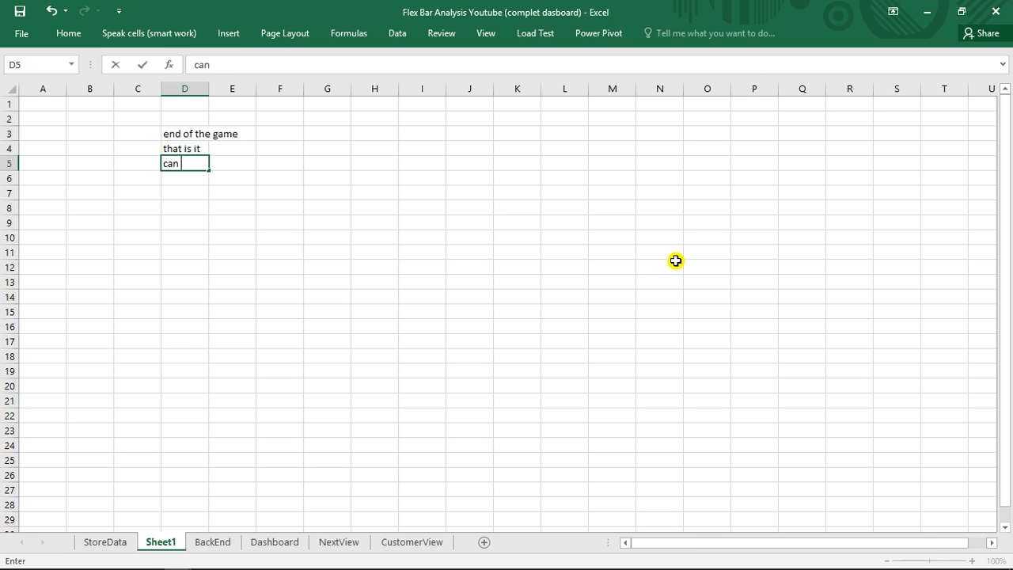
type(" you herar that")
key("Return")
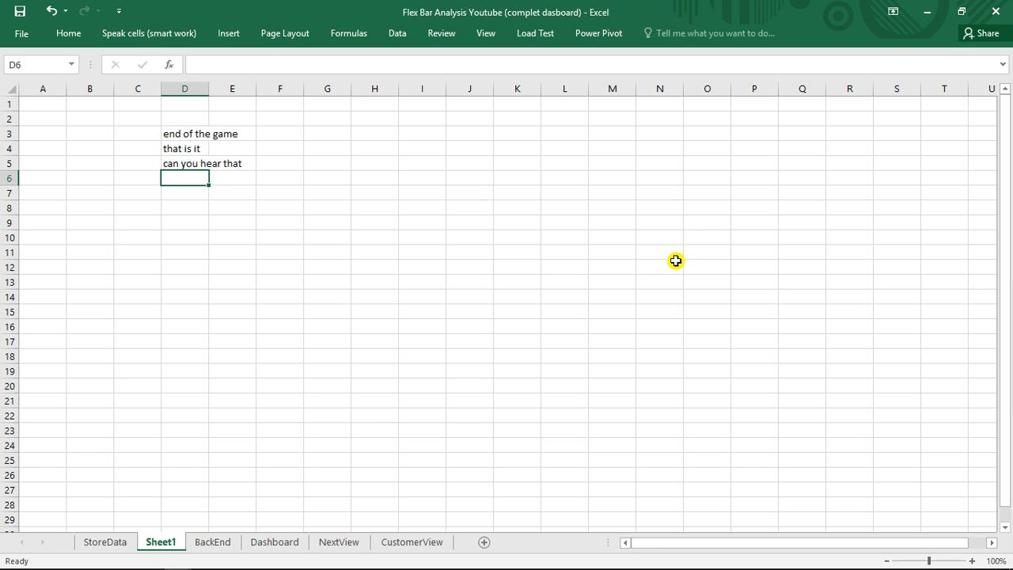
Stop the speech and turn off speaking cells on Enter
left_click(133, 35)
left_click(124, 69)
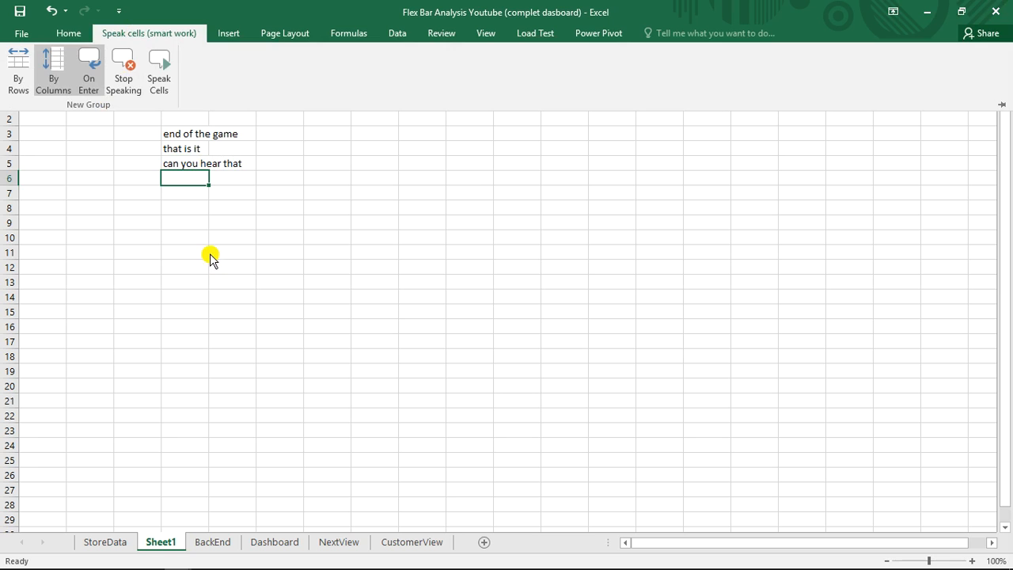
left_click(87, 77)
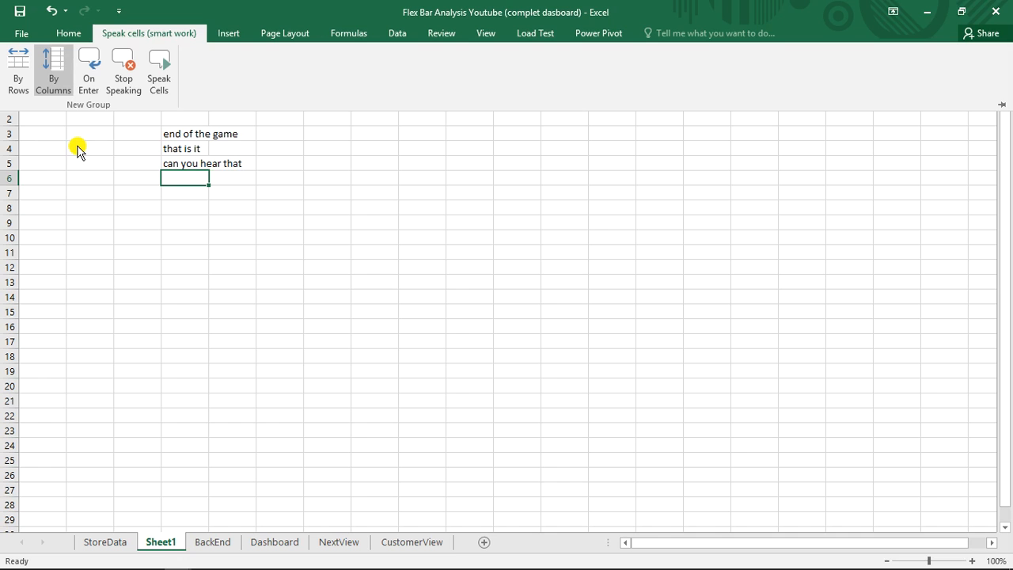
Remove the custom "Speak cells (smart work)" tab from the ribbon and apply the customization
right_click(124, 40)
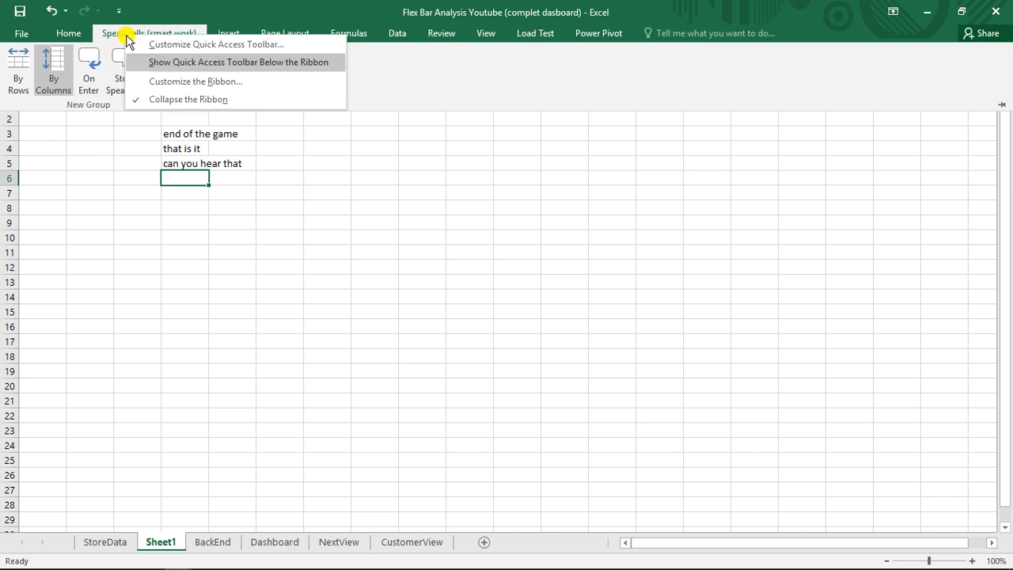
left_click(205, 84)
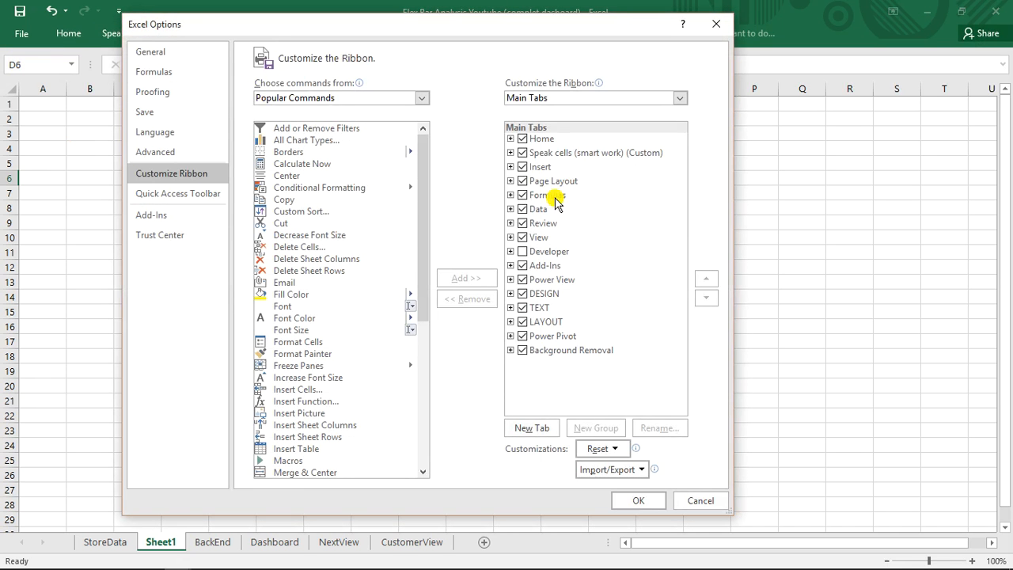
left_click(547, 155)
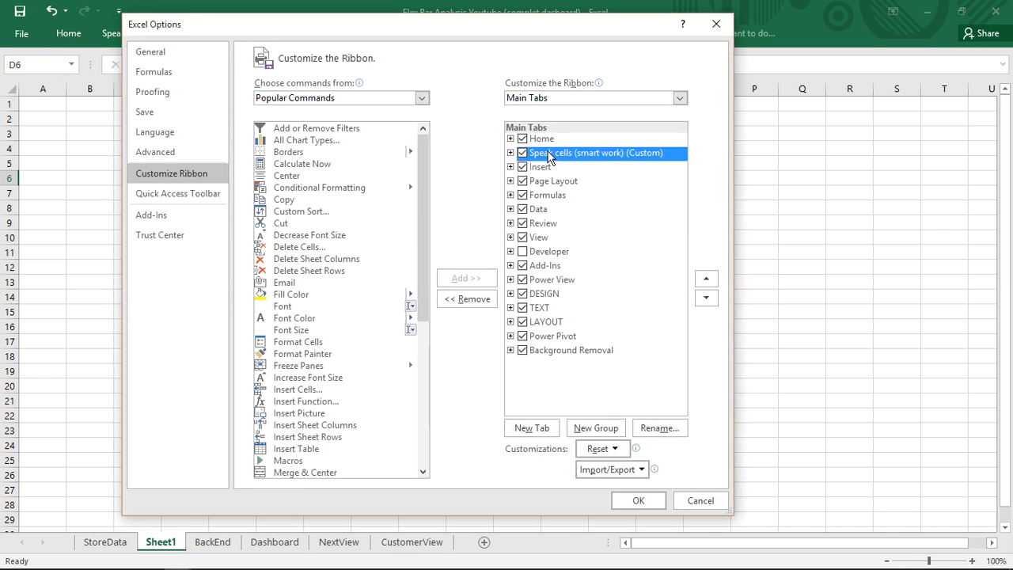
left_click(473, 299)
left_click(639, 503)
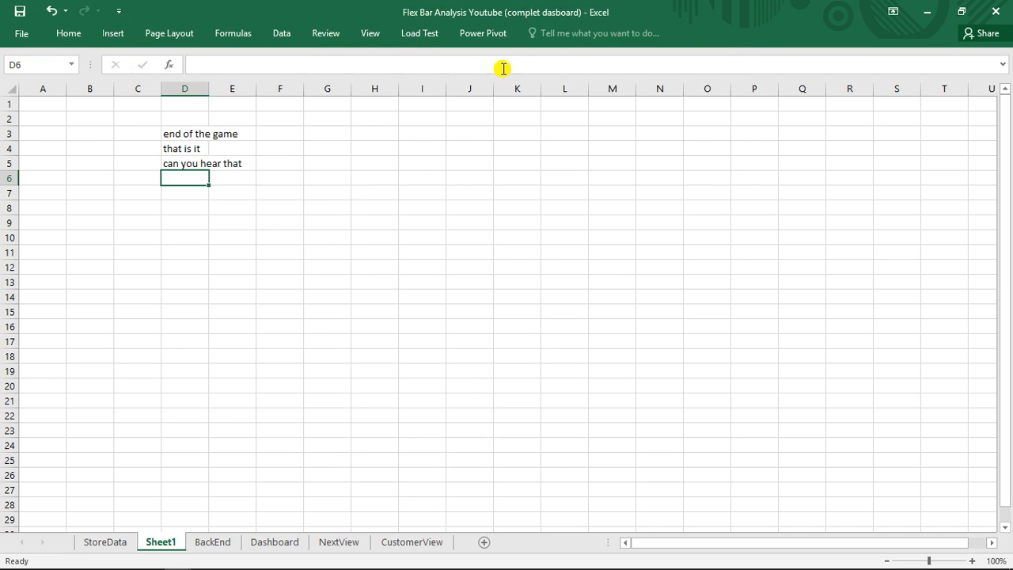
Reopen the ribbon customization options and list the Commands Not in the Ribbon, showing the Speak Cells commands
right_click(121, 37)
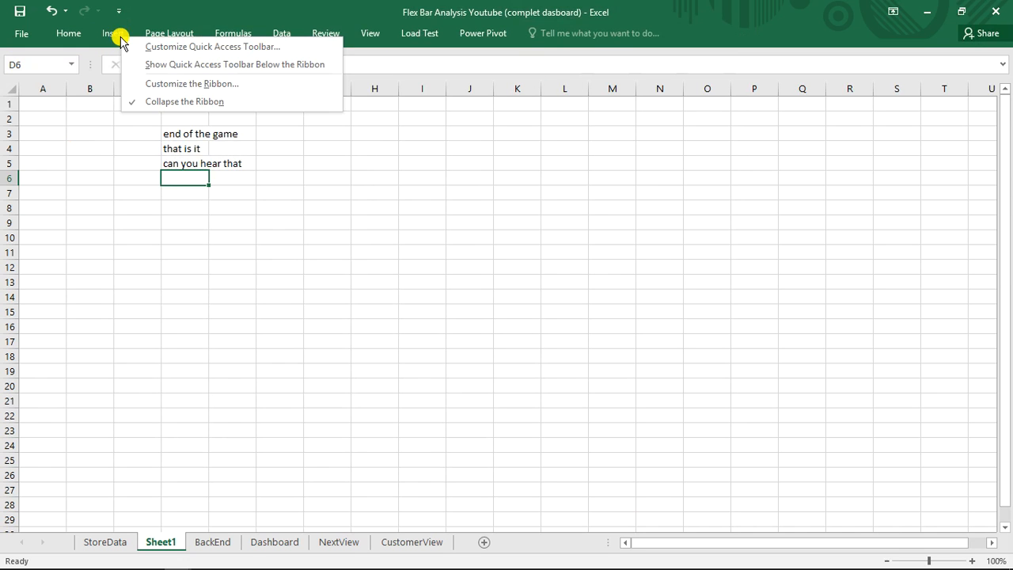
left_click(158, 88)
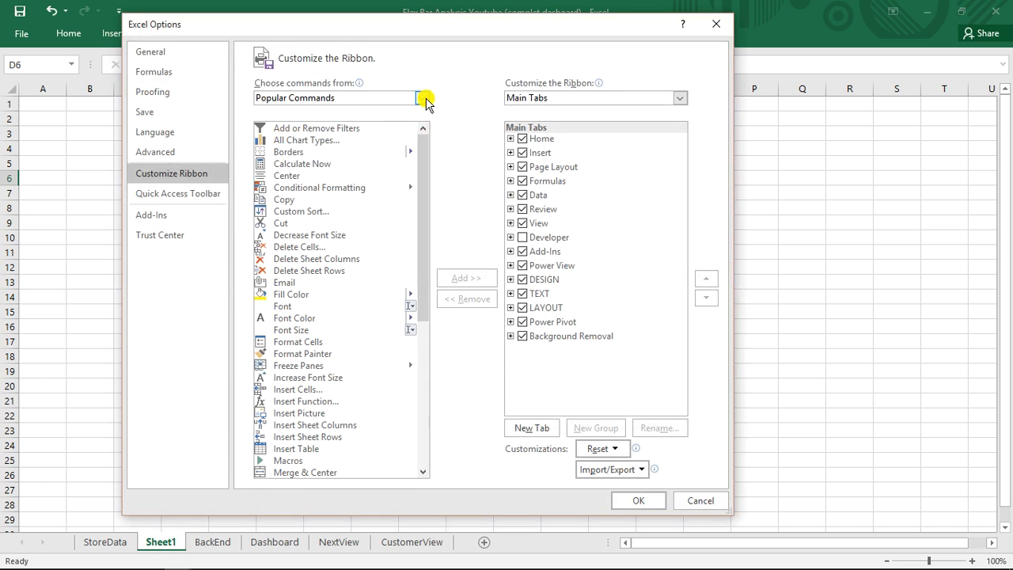
left_click(424, 99)
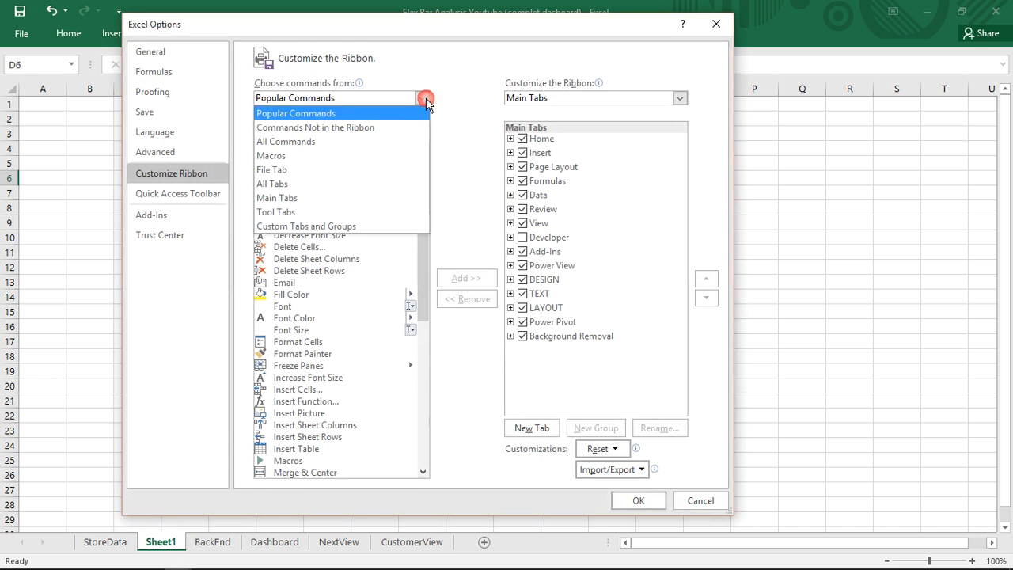
left_click(304, 131)
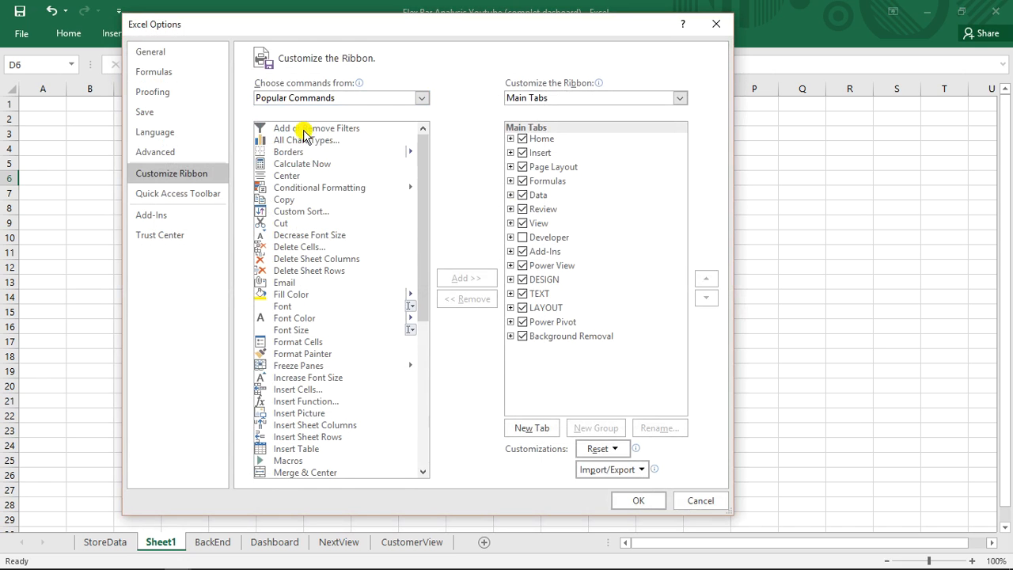
left_click_drag(420, 136, 432, 405)
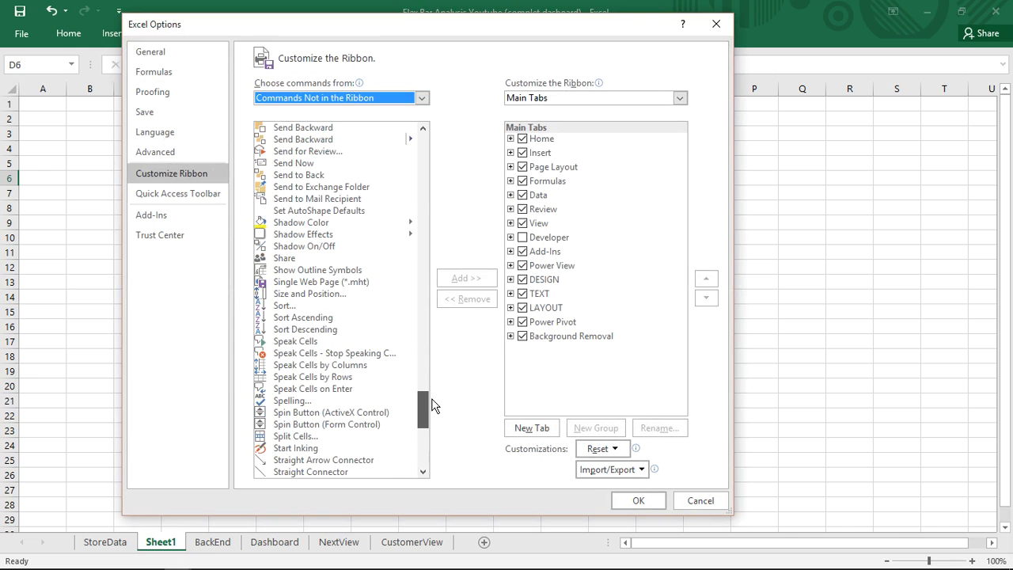
Go through the available Speak Cells commands: Speak Cells, Stop Speaking Cells, by Columns, by Rows and on Enter
left_click(309, 352)
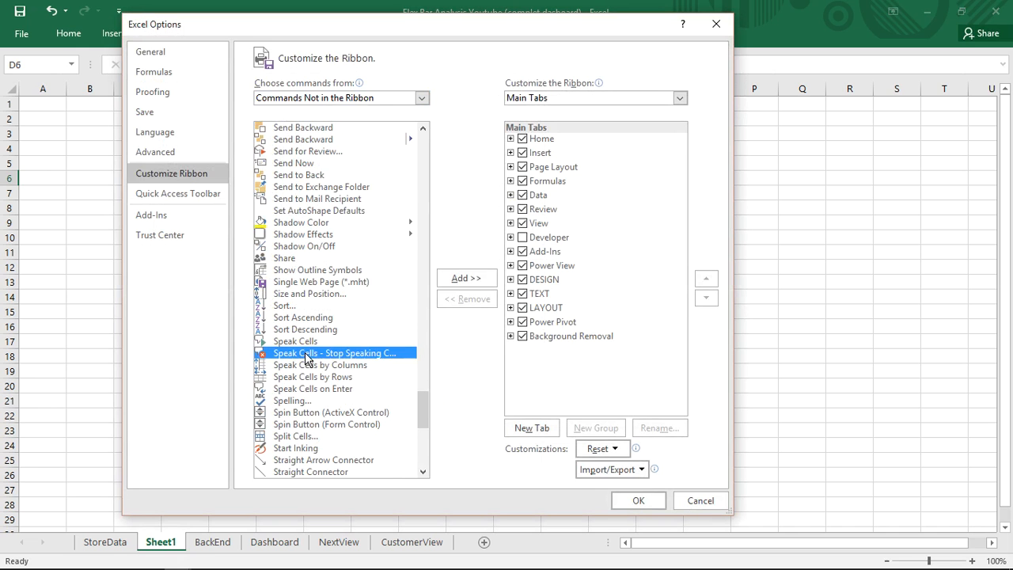
left_click(303, 342)
left_click(319, 353)
left_click(322, 365)
left_click(318, 378)
left_click(319, 389)
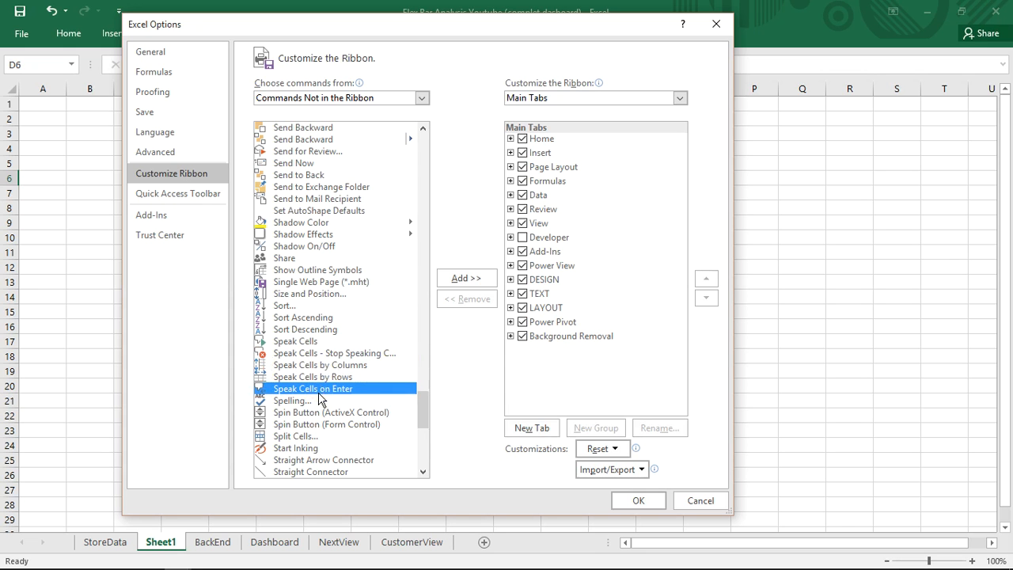
left_click(313, 342)
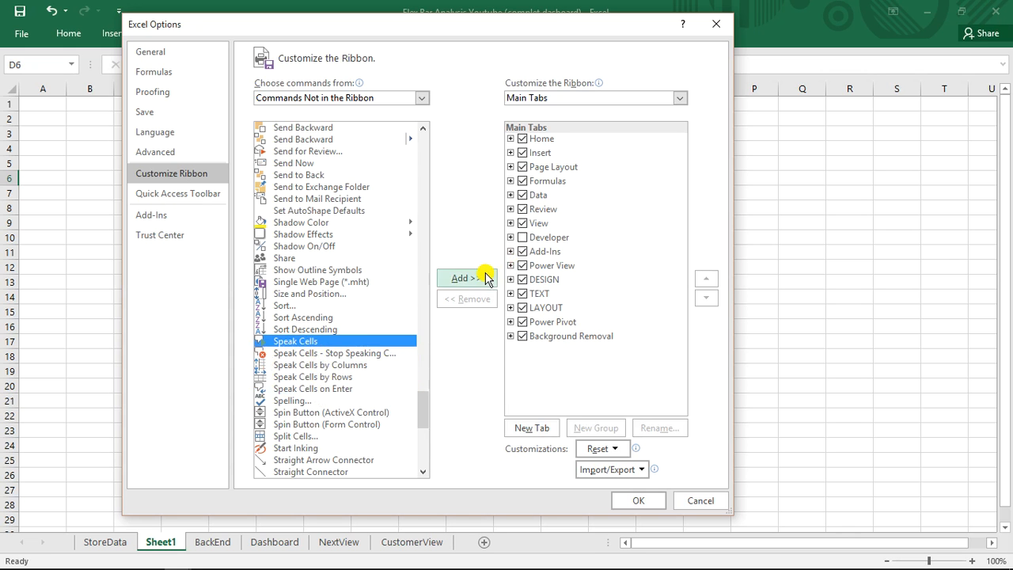
Create a new custom ribbon tab with a group and rename the tab "Speacks family"
left_click(537, 429)
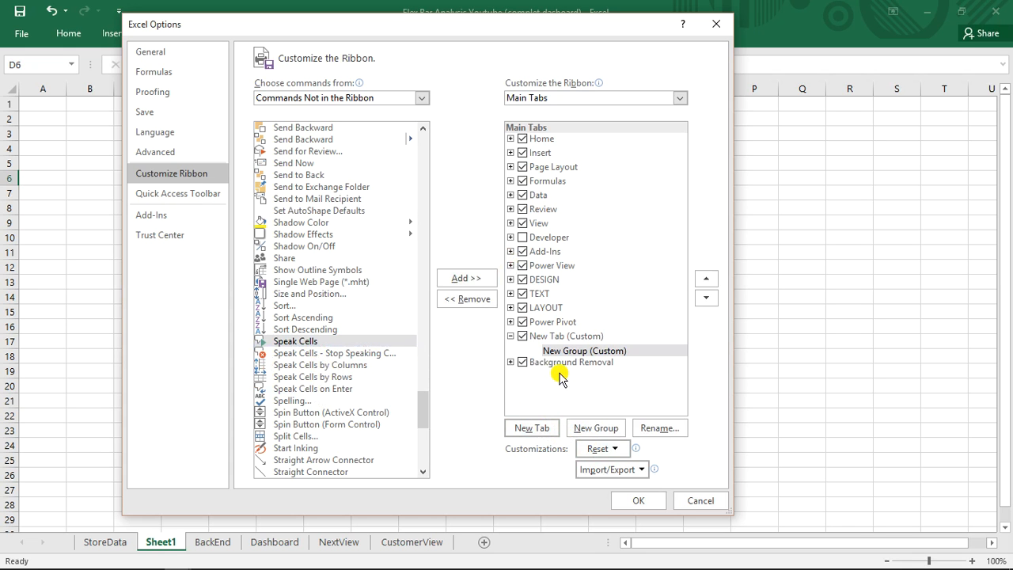
left_click(546, 336)
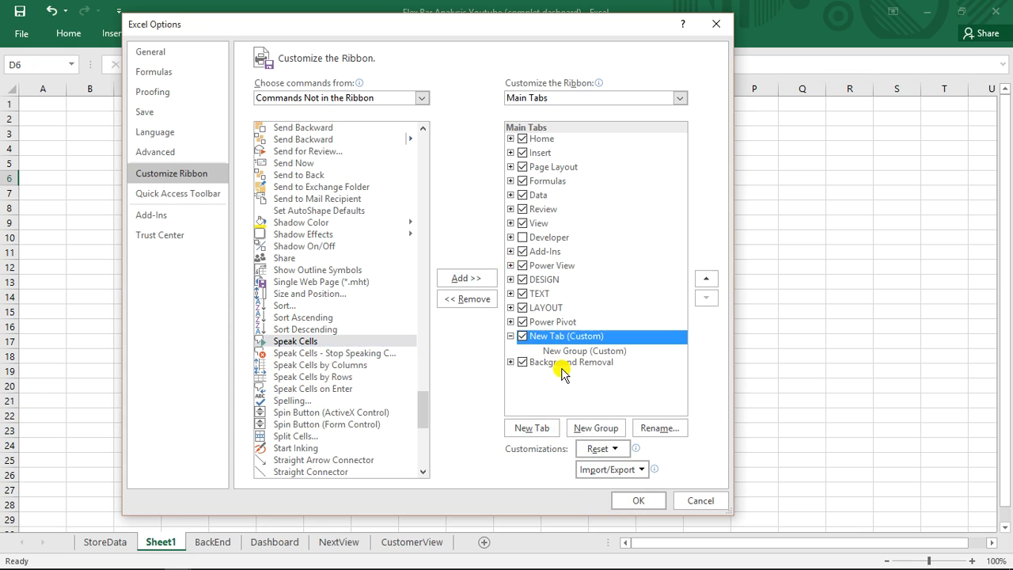
left_click(657, 428)
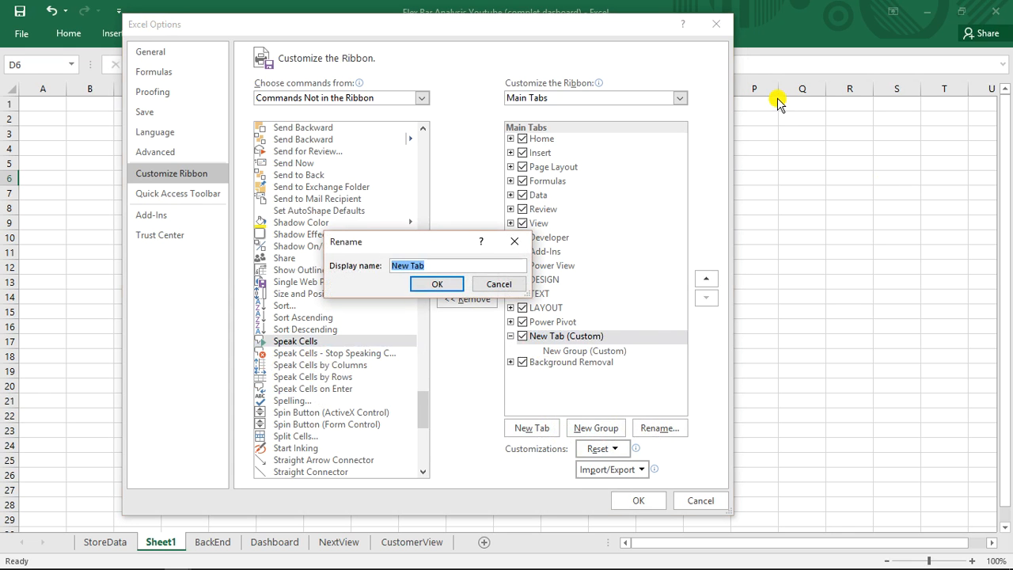
type("Speacks family")
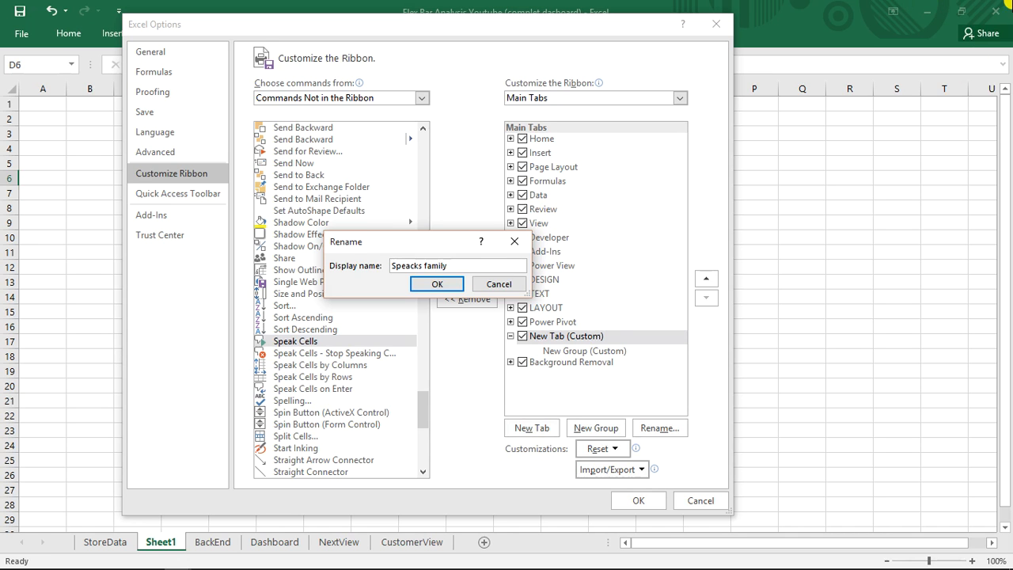
left_click(438, 284)
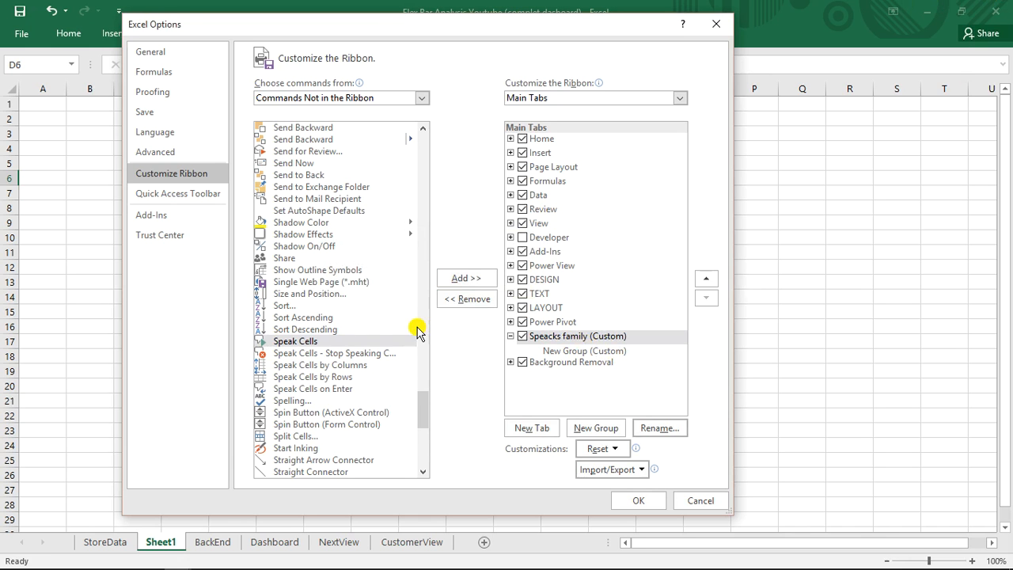
Add the Speak Cells, Stop Speaking, by Columns, by Rows and on Enter commands to the Speacks family tab's new group and apply the customization
left_click(296, 342)
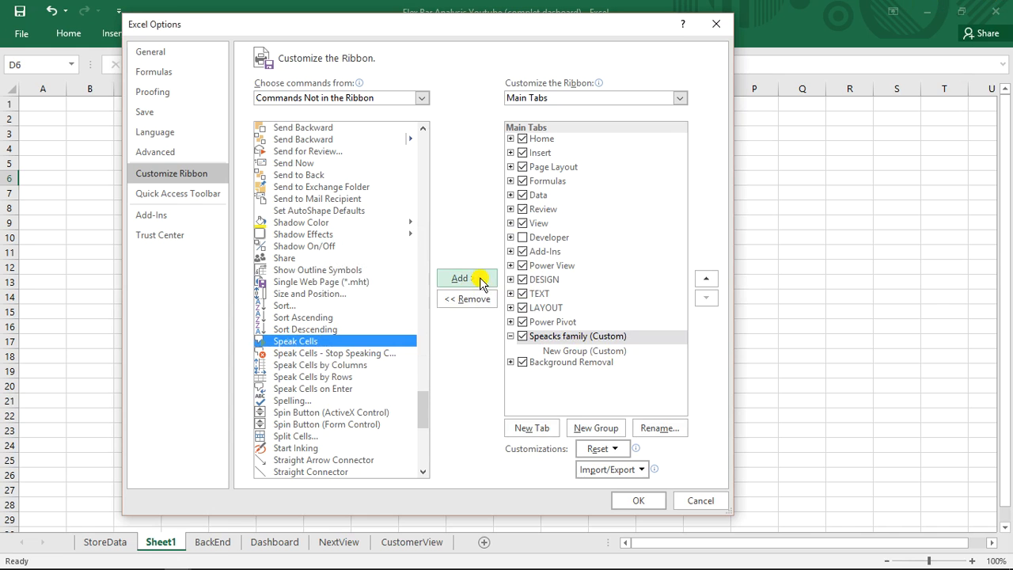
left_click(479, 279)
left_click(518, 333)
left_click(554, 351)
left_click(306, 341)
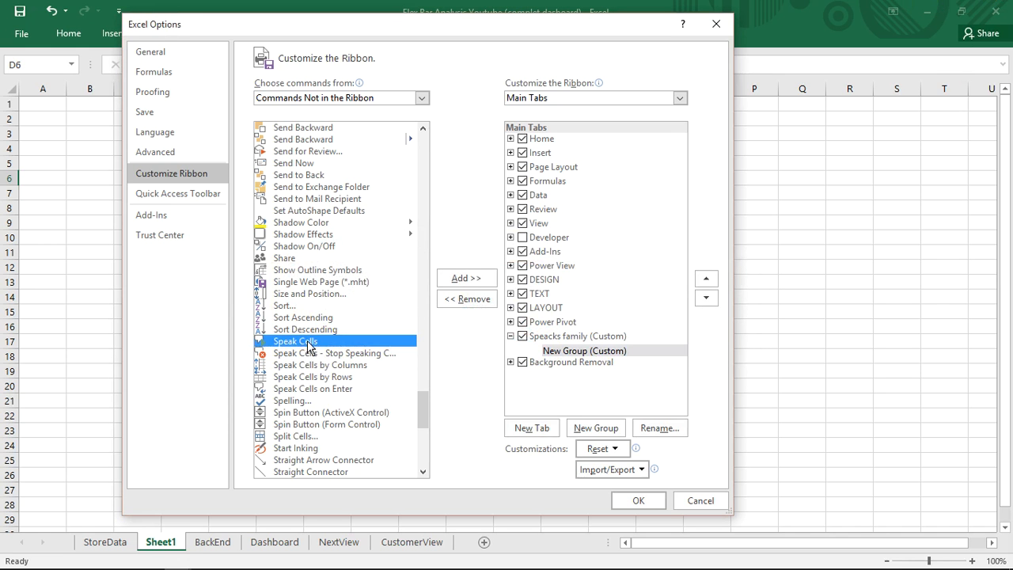
left_click(457, 283)
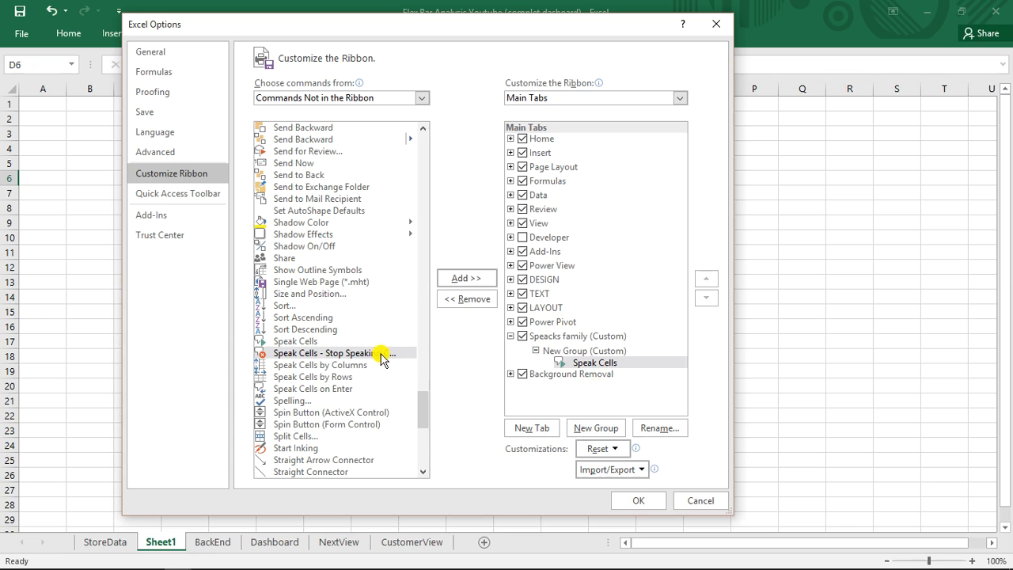
left_click(467, 282)
left_click(466, 282)
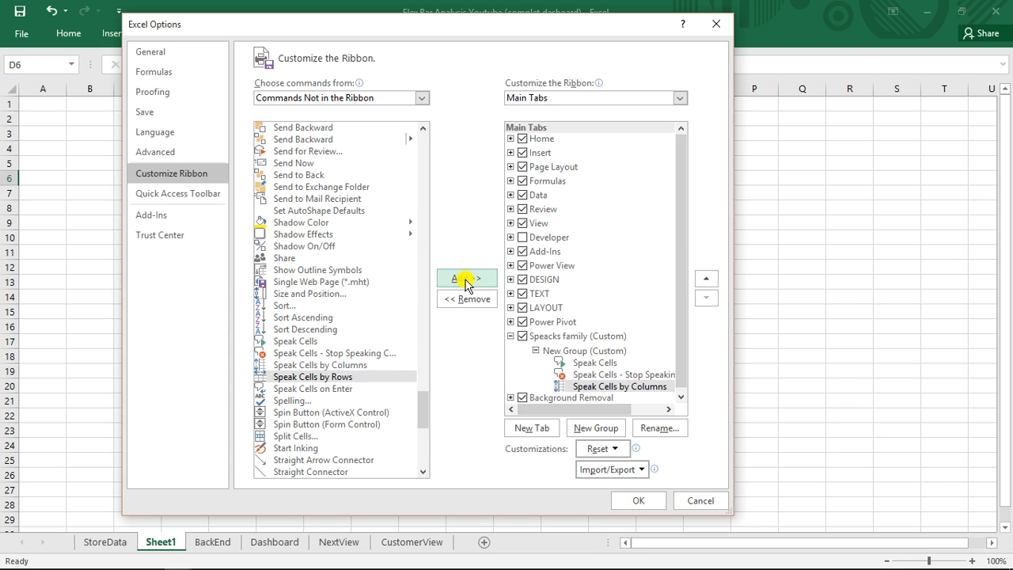
left_click(466, 281)
left_click(466, 281)
left_click(466, 282)
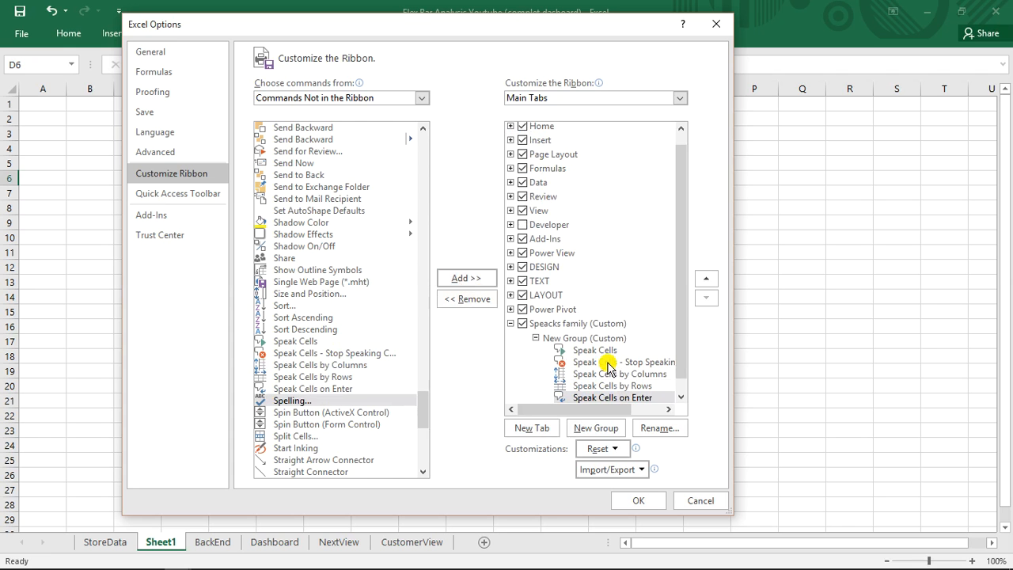
left_click(635, 501)
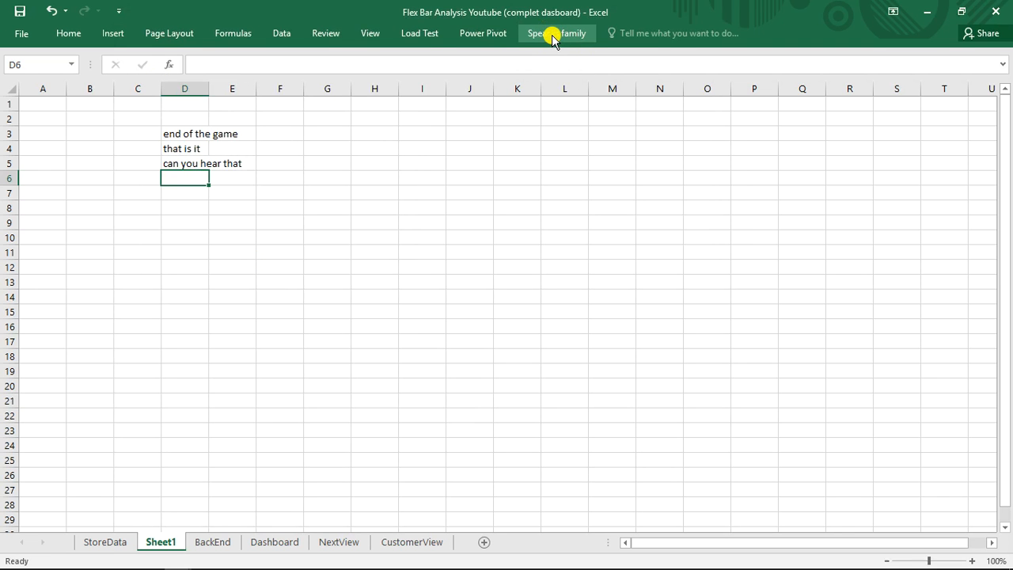
Rename the custom ribbon tab "Speacks family" to "Speaks family" and apply the customization
right_click(555, 37)
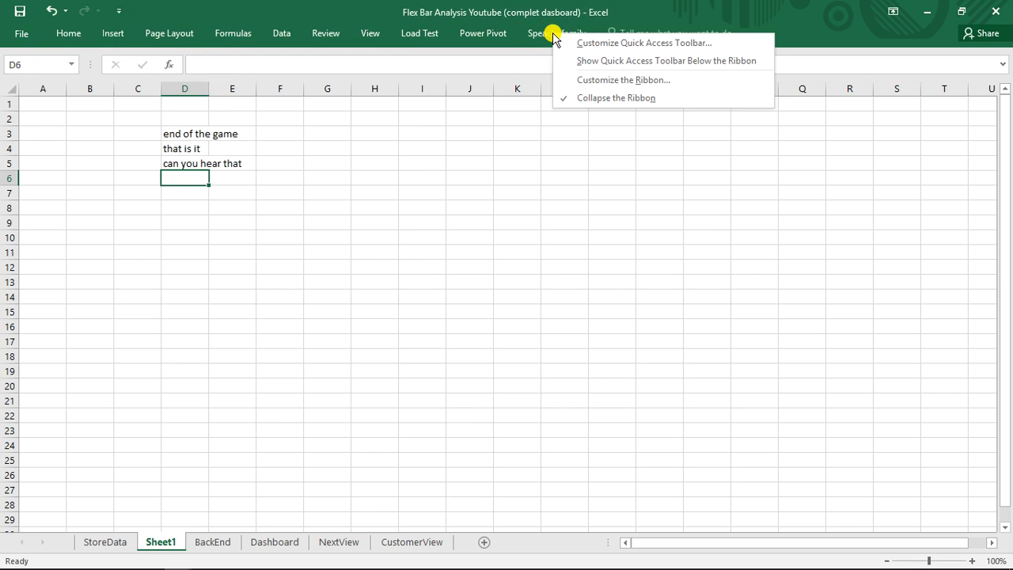
left_click(616, 79)
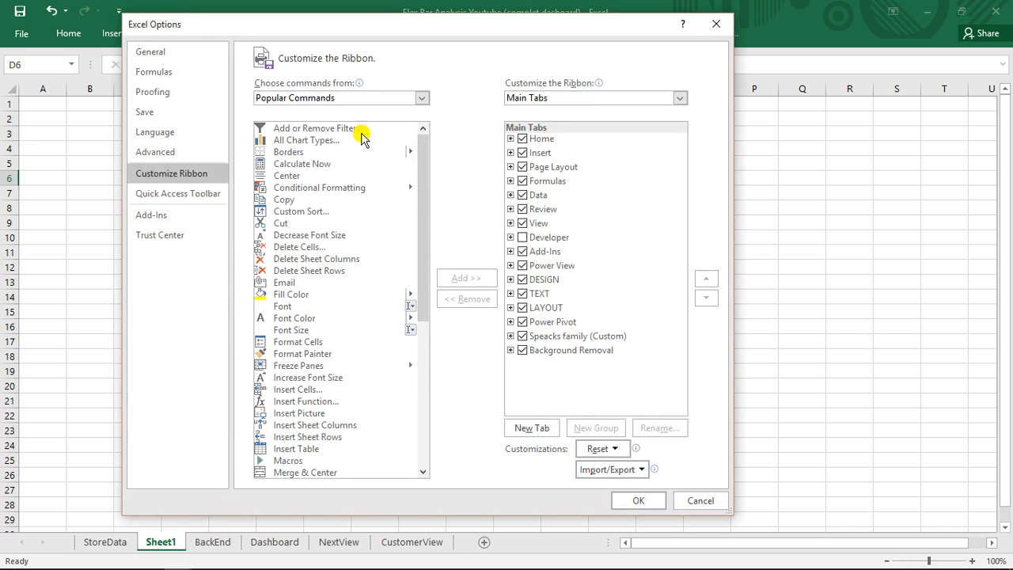
left_click(543, 337)
left_click(600, 432)
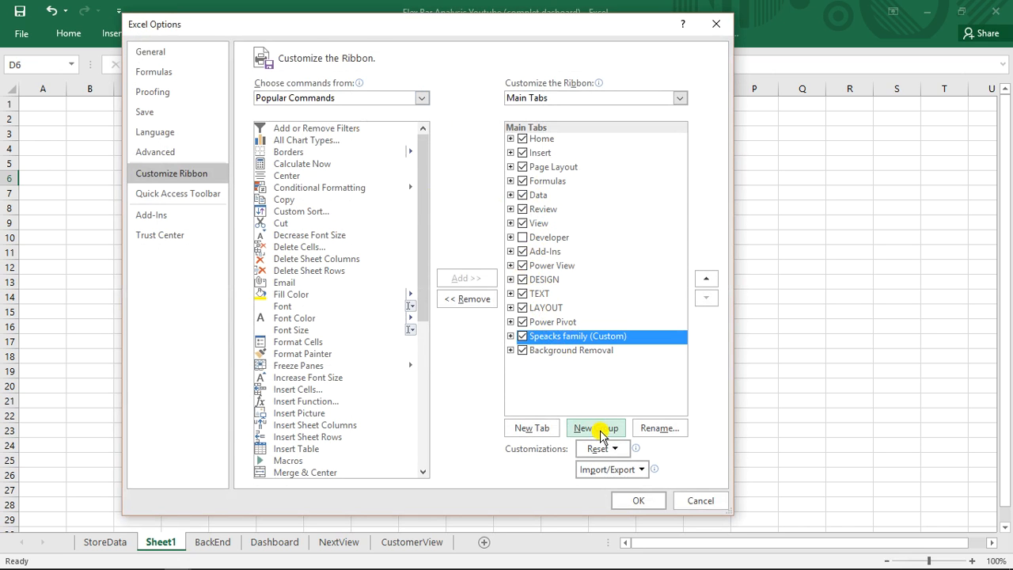
left_click(653, 429)
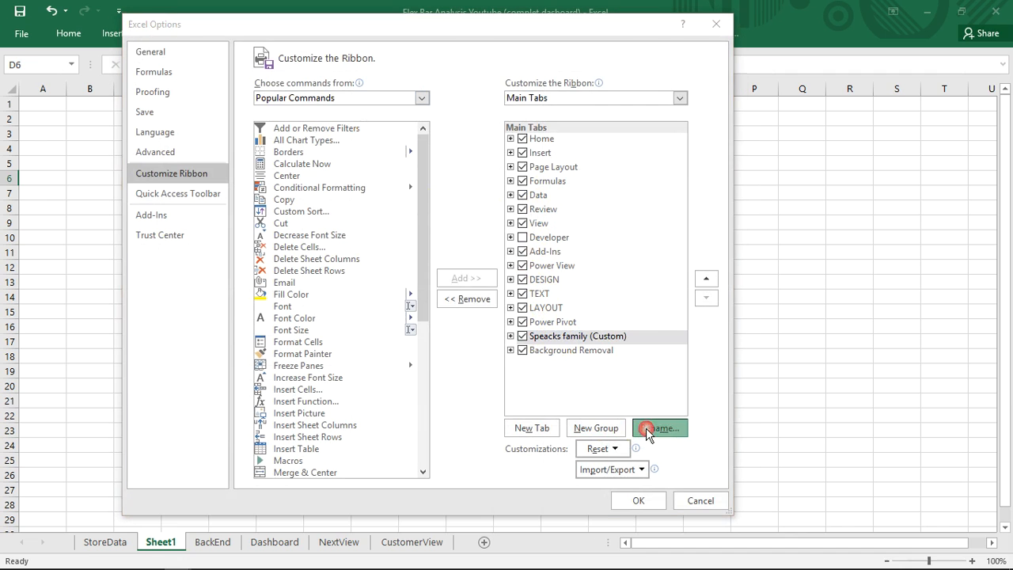
left_click(417, 265)
key("BackSpace")
left_click(434, 284)
left_click(637, 501)
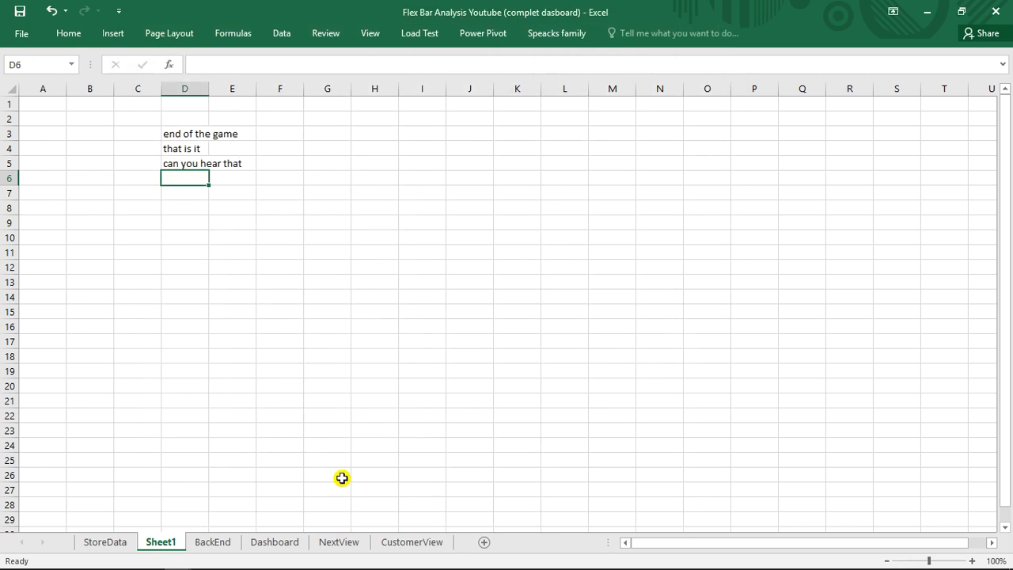
Review the speech commands on the Speaks family ribbon tab and return to the worksheet
left_click(570, 35)
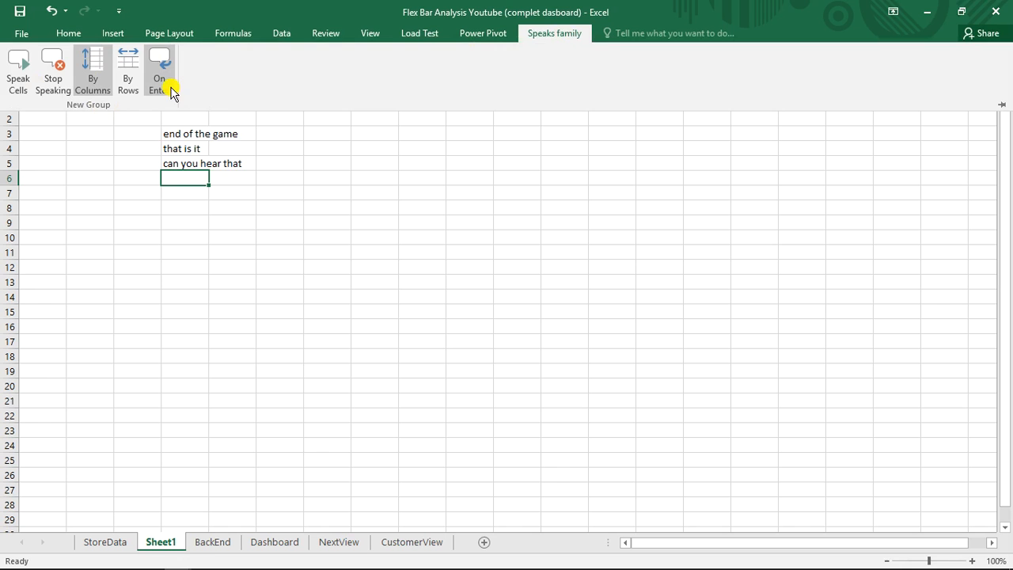
left_click(260, 175)
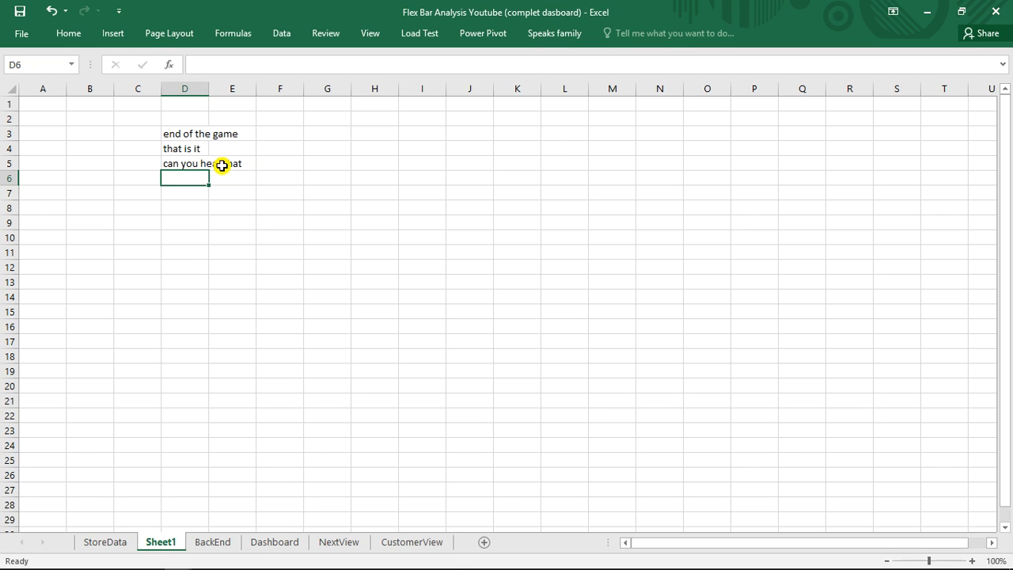
left_click(559, 558)
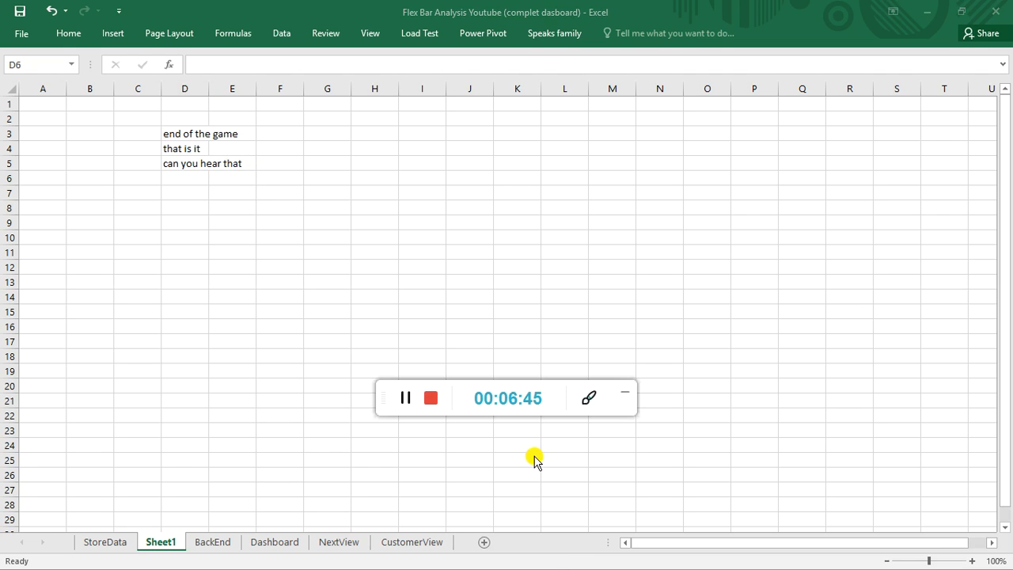